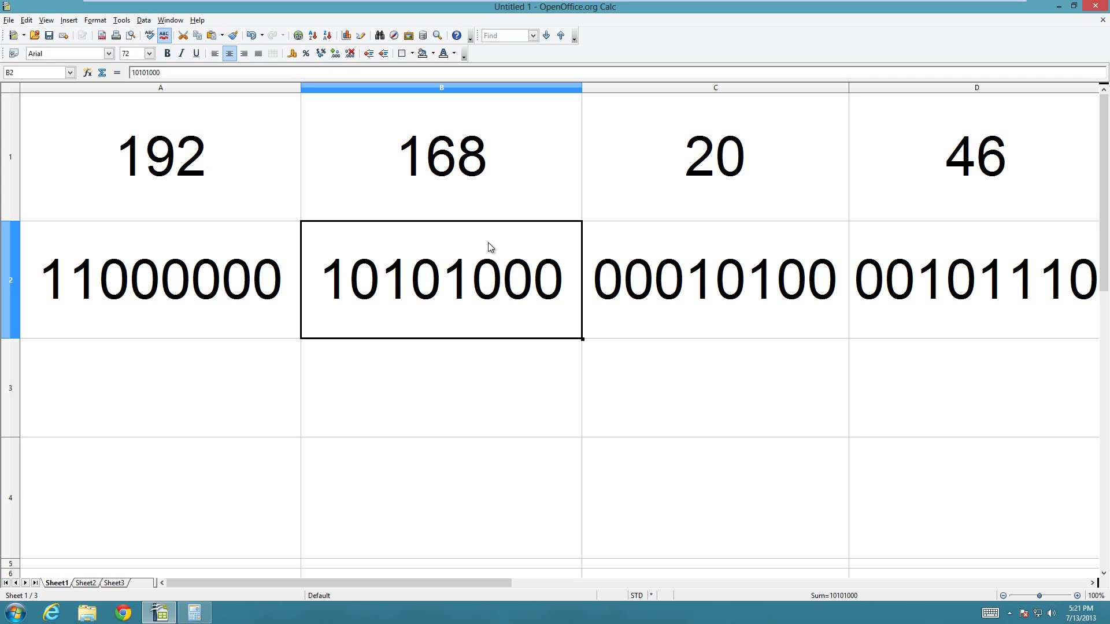
# - Run ipconfig in Command Prompt to check the network settings, then close it
pyautogui.click(441, 354)
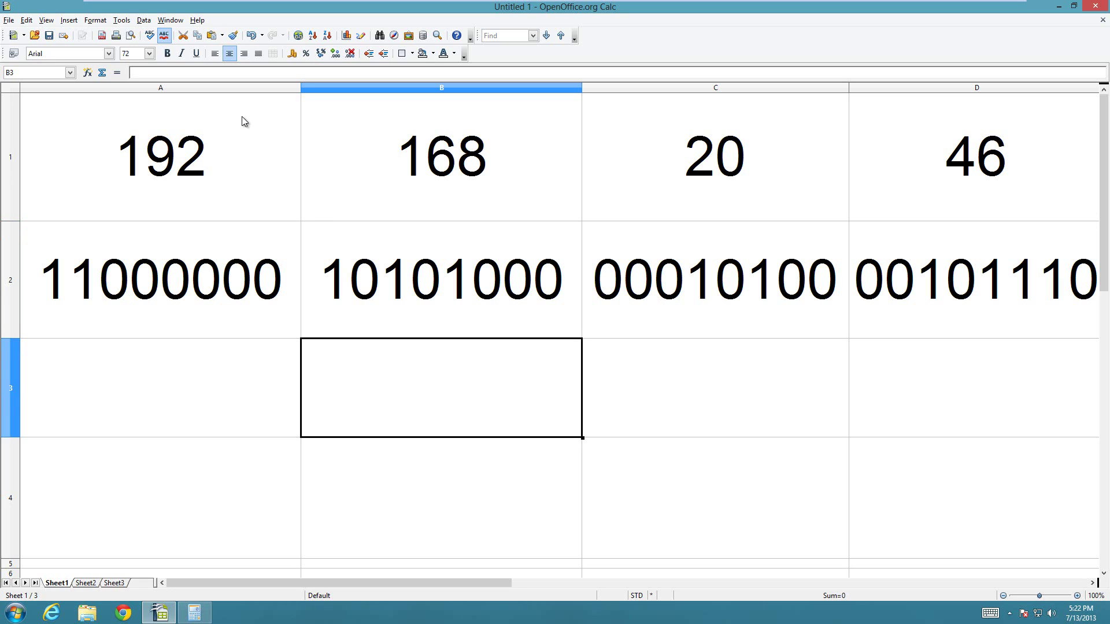
pyautogui.click(219, 154)
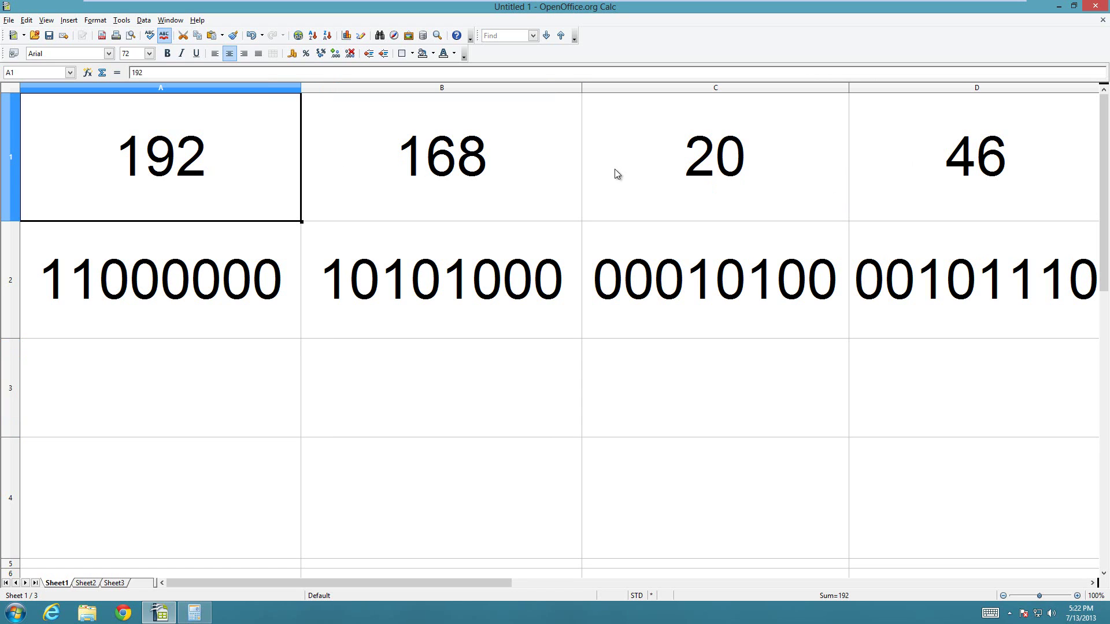
pyautogui.press('super')
pyautogui.write('c')
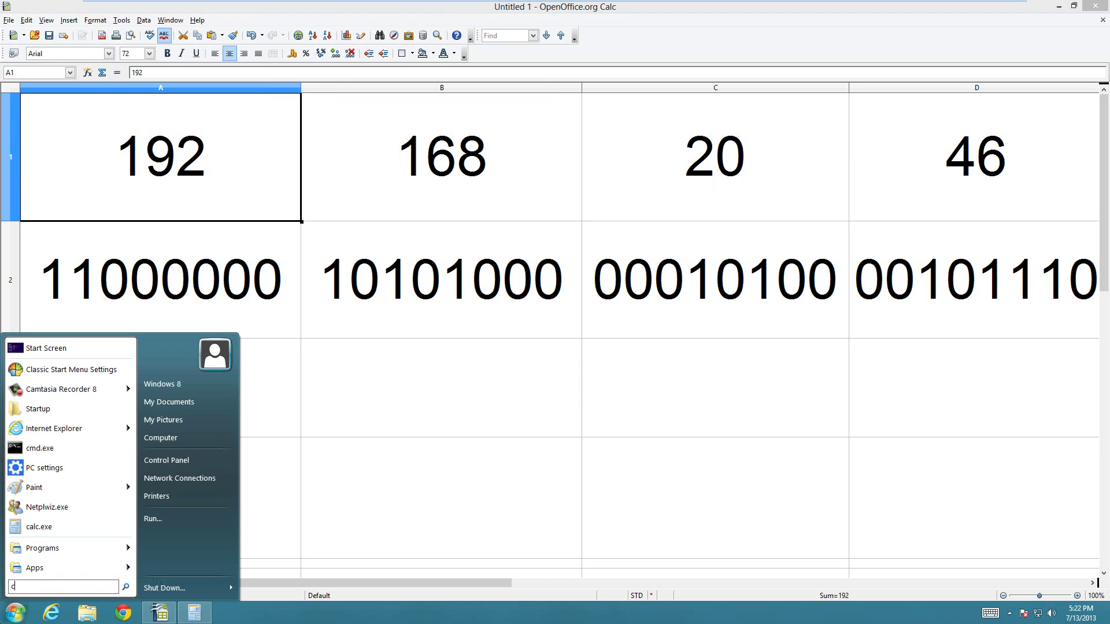
pyautogui.write('md')
pyautogui.press('Return')
pyautogui.write('ipconf')
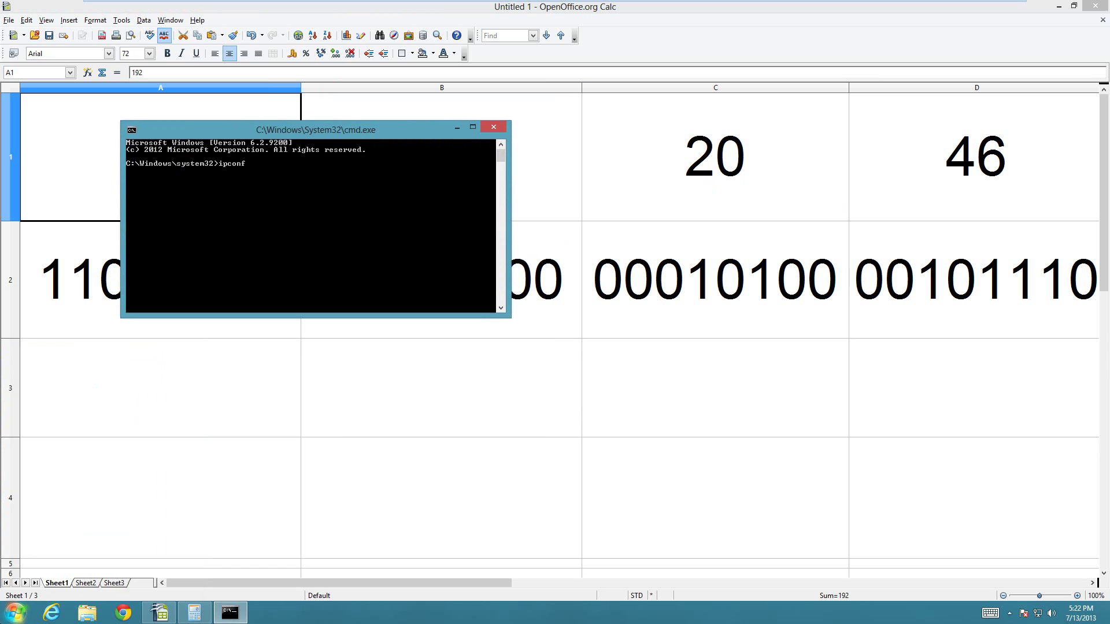
pyautogui.write('ig')
pyautogui.press('Return')
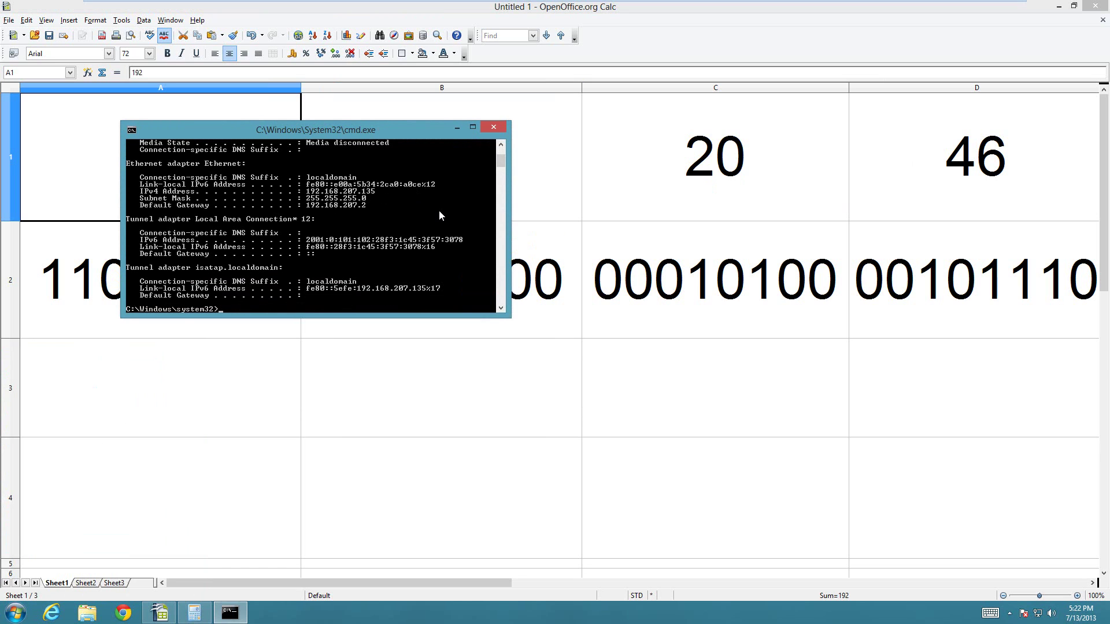
pyautogui.click(495, 129)
# - Review the IP octets 192, 168, 20 and 46 across row 1
pyautogui.click(684, 170)
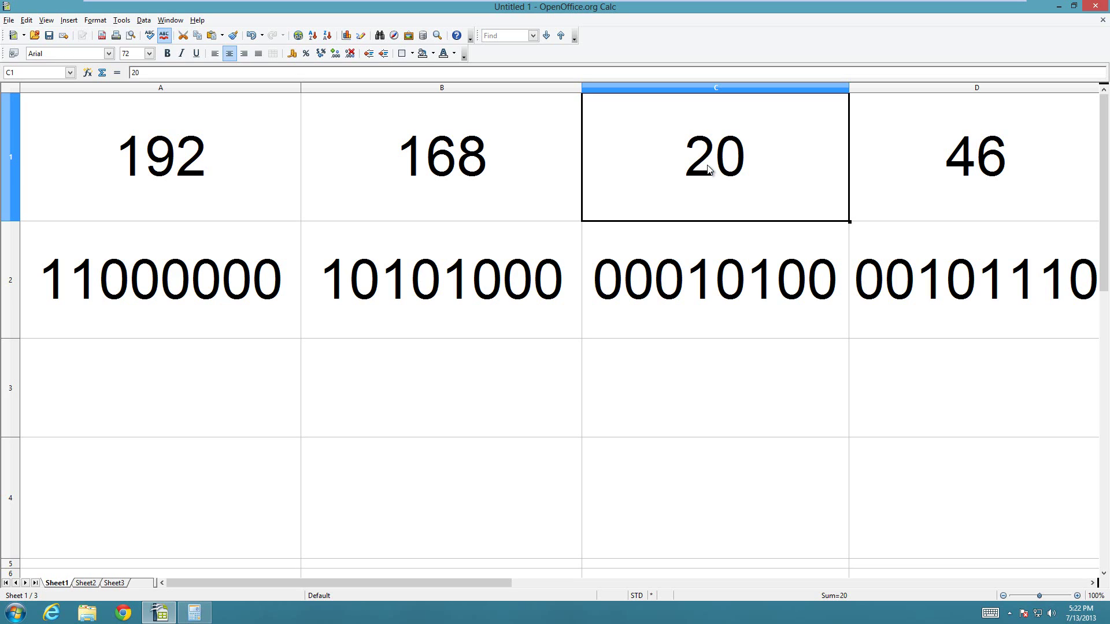
pyautogui.click(991, 164)
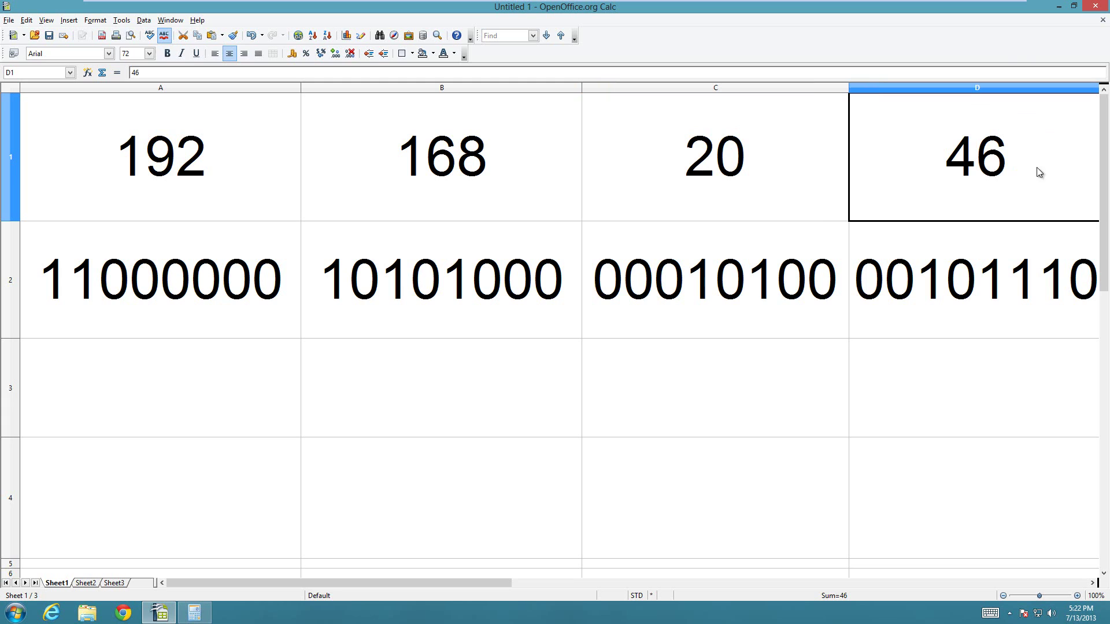
pyautogui.click(453, 174)
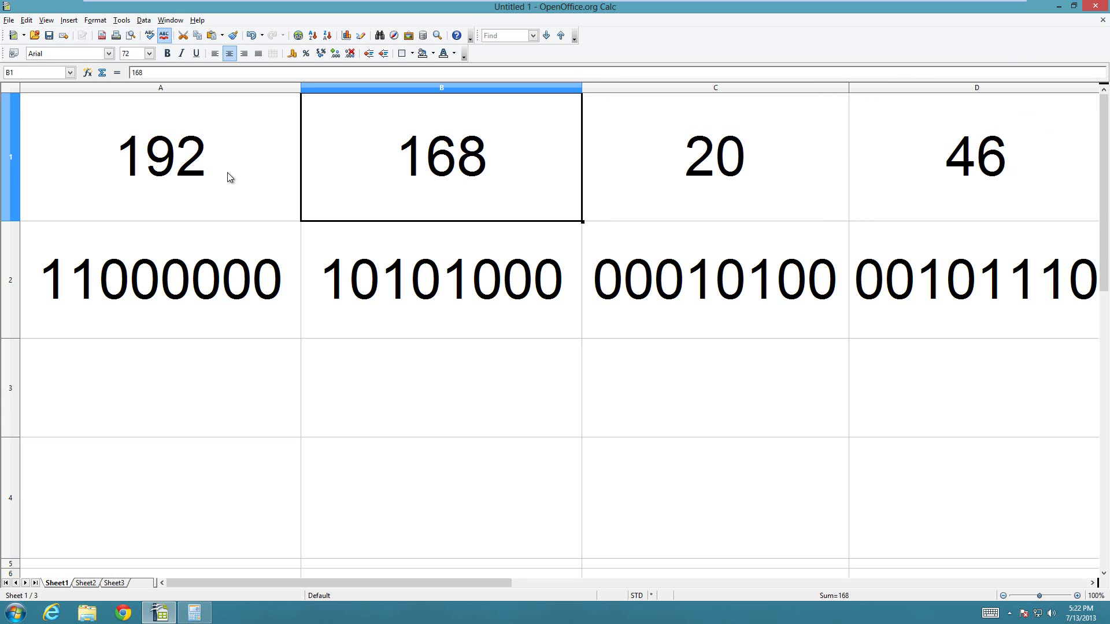
pyautogui.moveTo(154, 174); pyautogui.dragTo(550, 169)
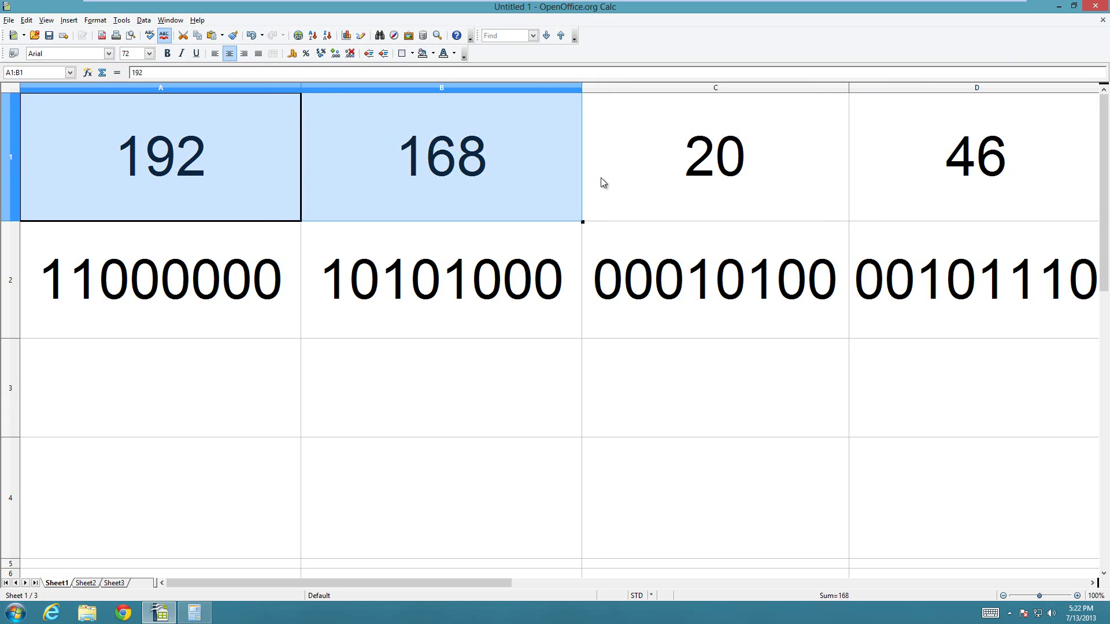
pyautogui.click(665, 181)
pyautogui.keyDown('ctrl'); pyautogui.click(249, 176); pyautogui.keyUp('ctrl')
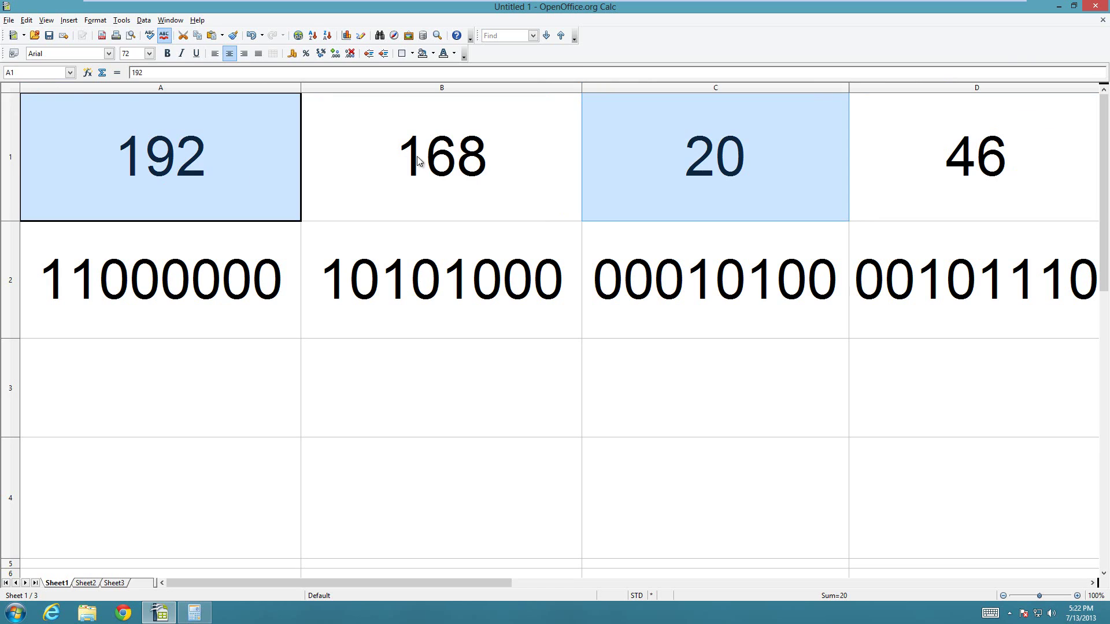
pyautogui.keyDown('ctrl'); pyautogui.click(419, 160); pyautogui.keyUp('ctrl')
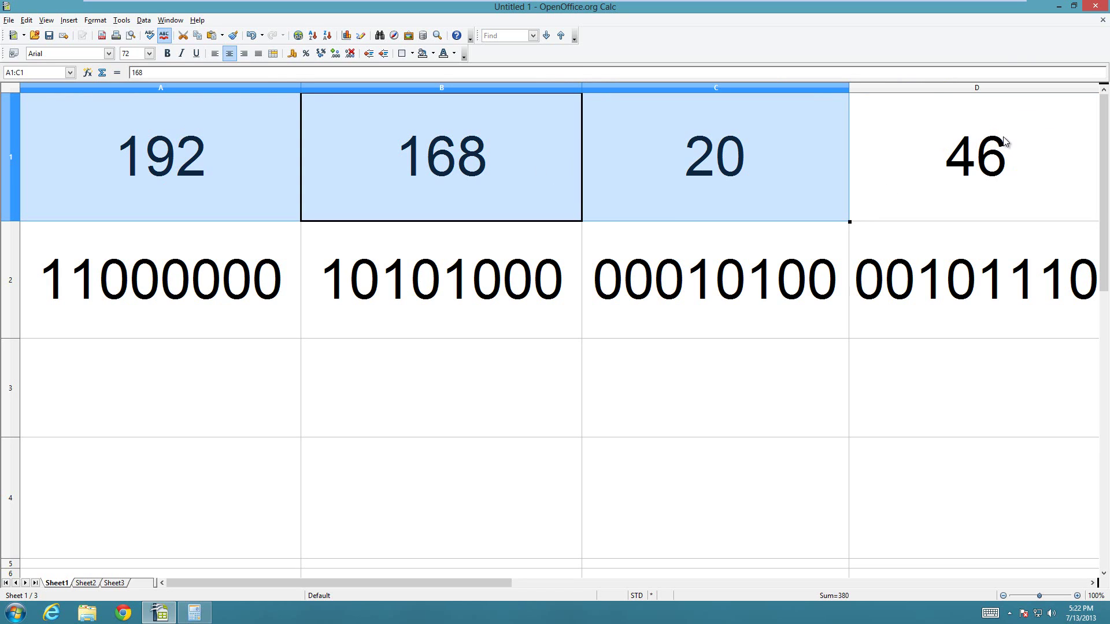
pyautogui.click(990, 152)
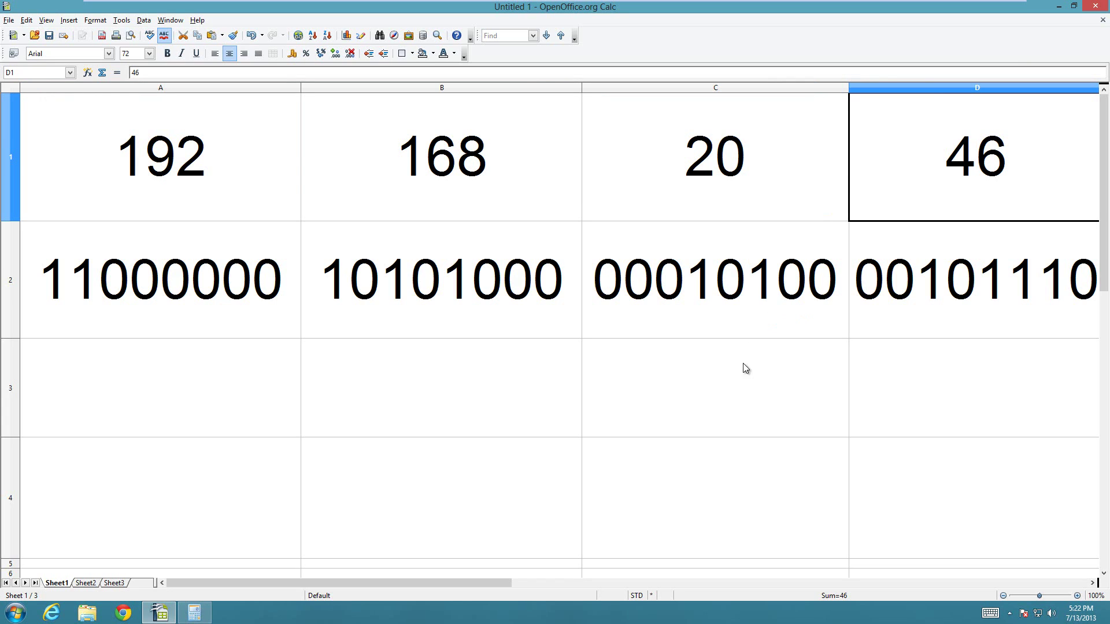
# - Compare the octet 192 in A1 with its binary 11000000 in A2
pyautogui.click(705, 428)
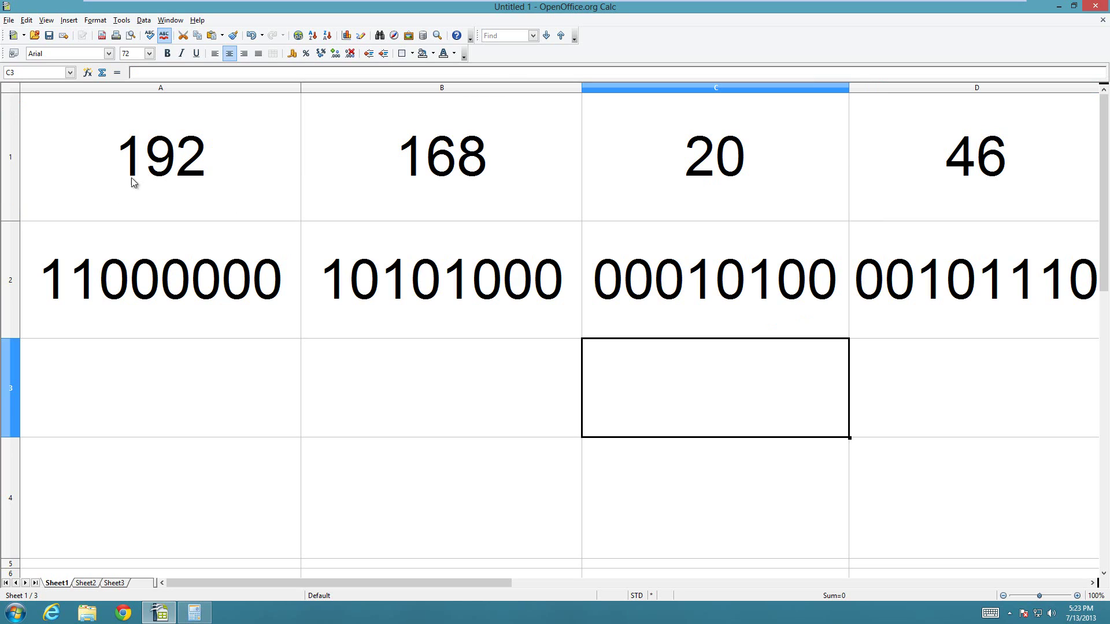
pyautogui.click(164, 176)
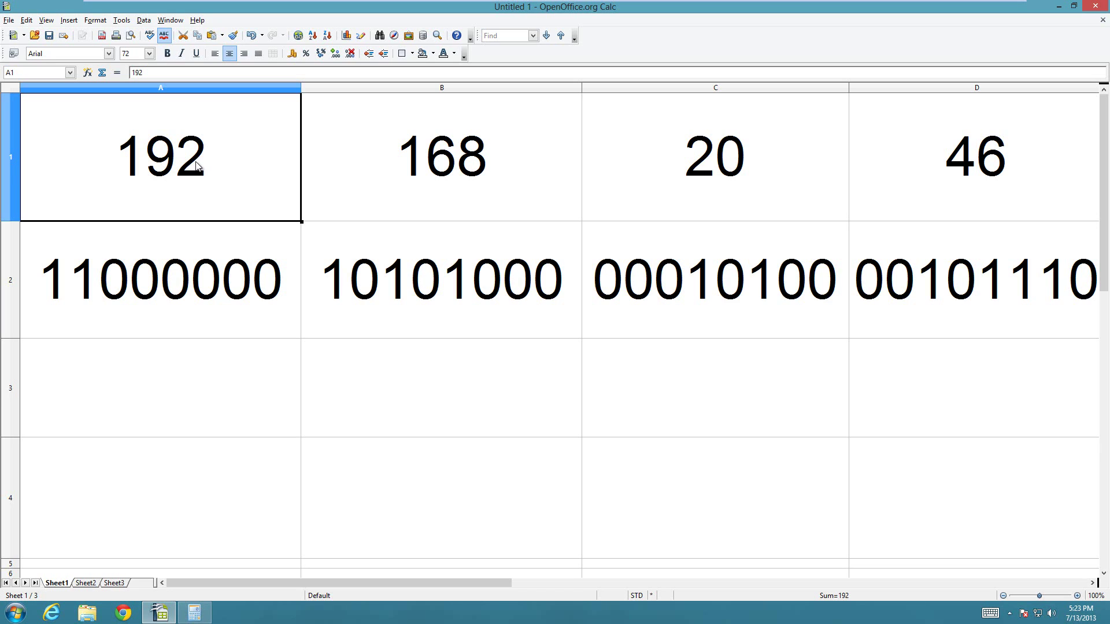
pyautogui.click(206, 295)
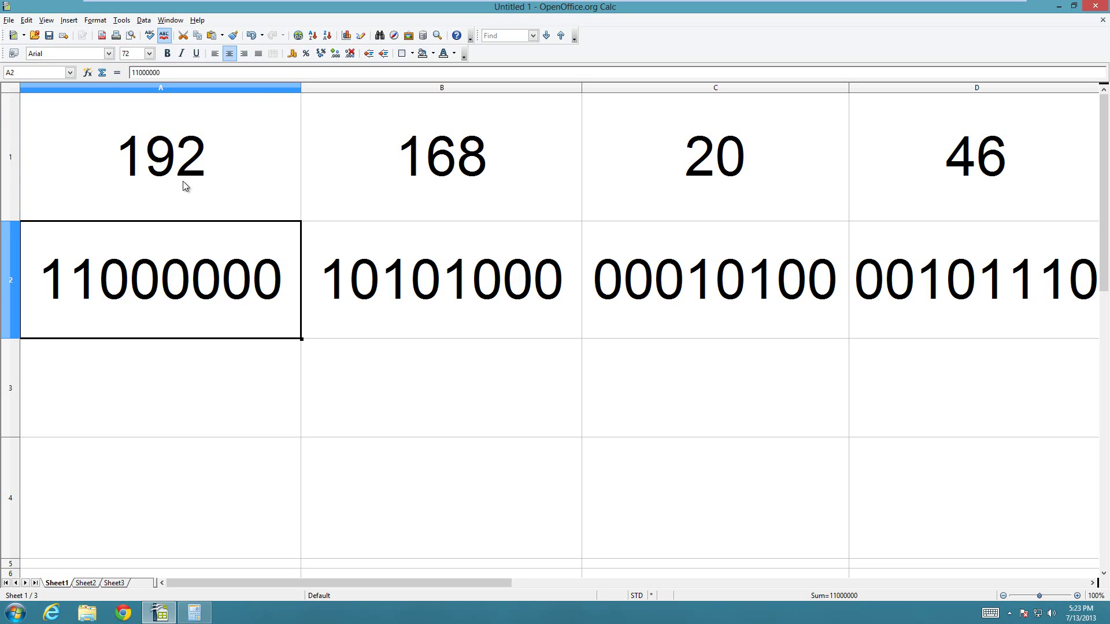
pyautogui.click(140, 173)
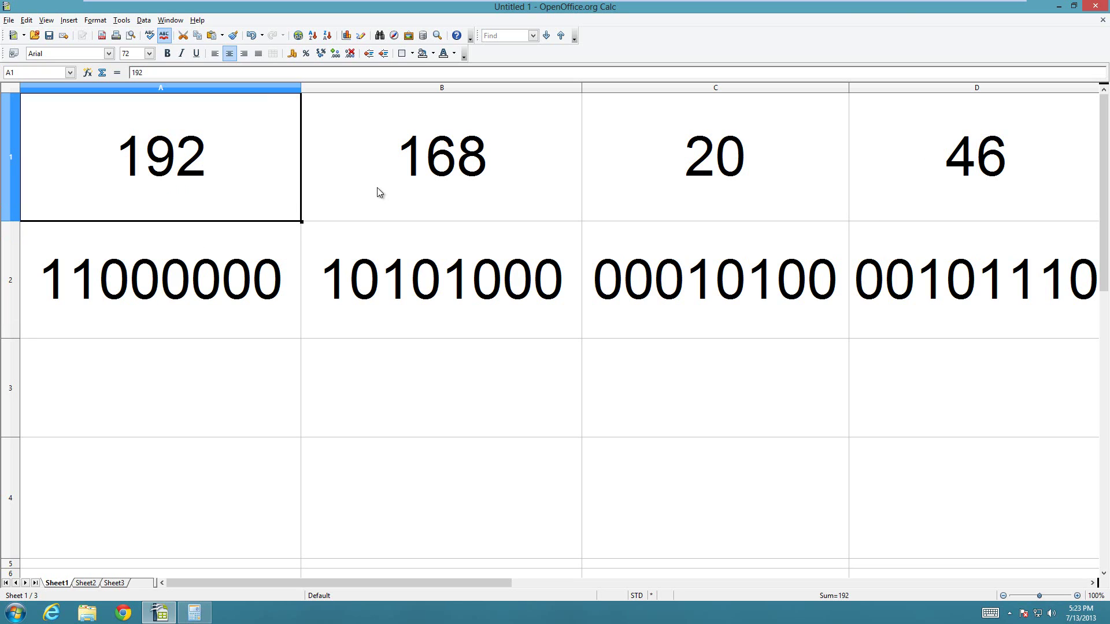
pyautogui.click(165, 288)
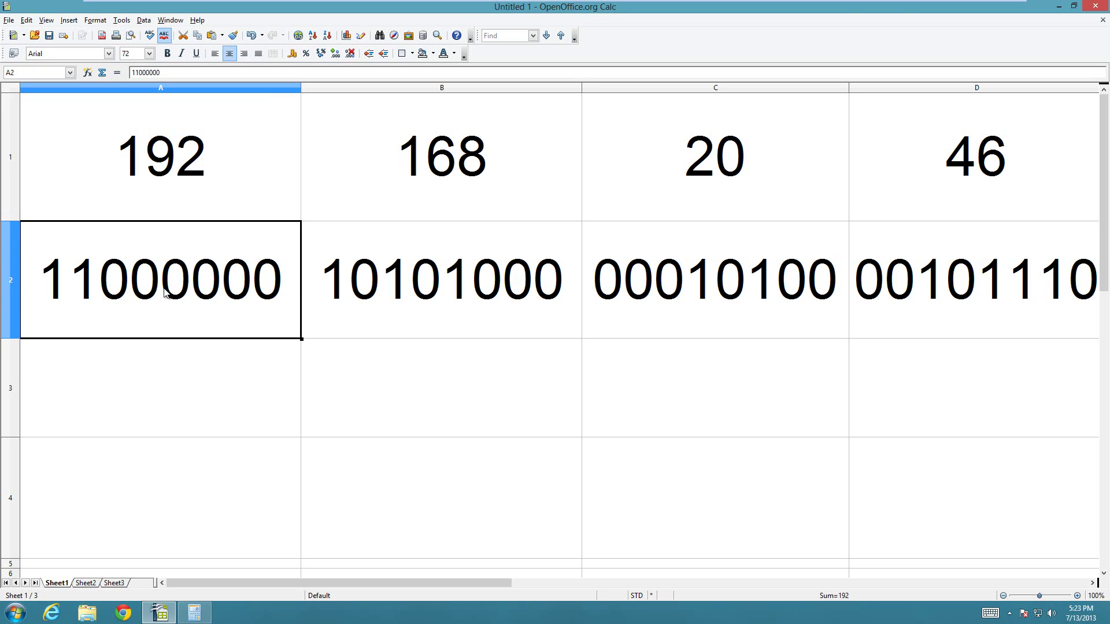
pyautogui.click(148, 151)
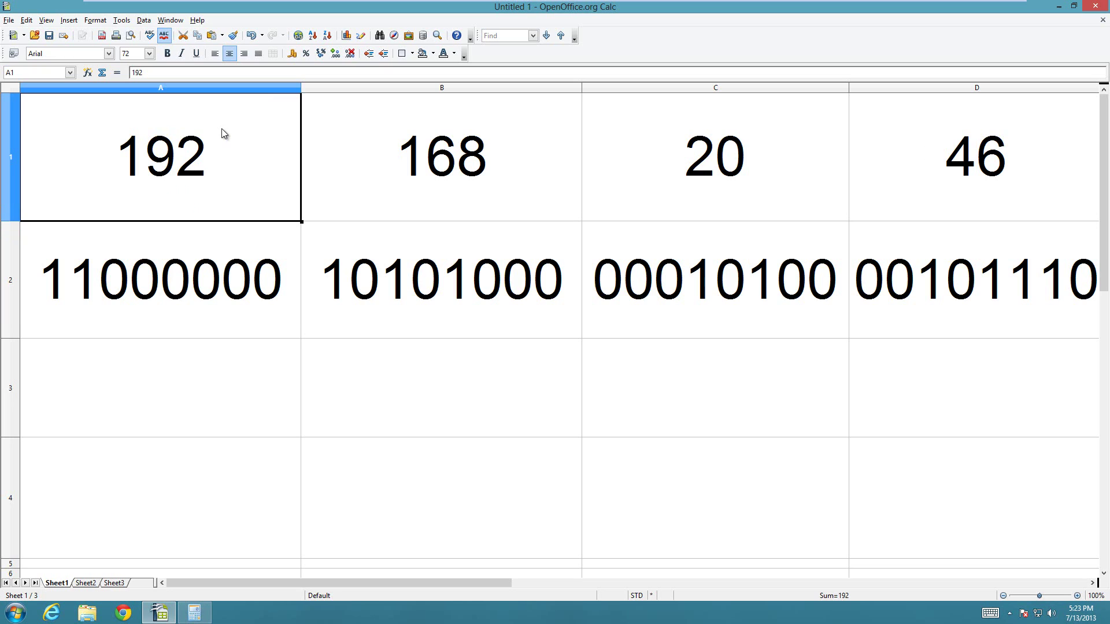
pyautogui.click(168, 270)
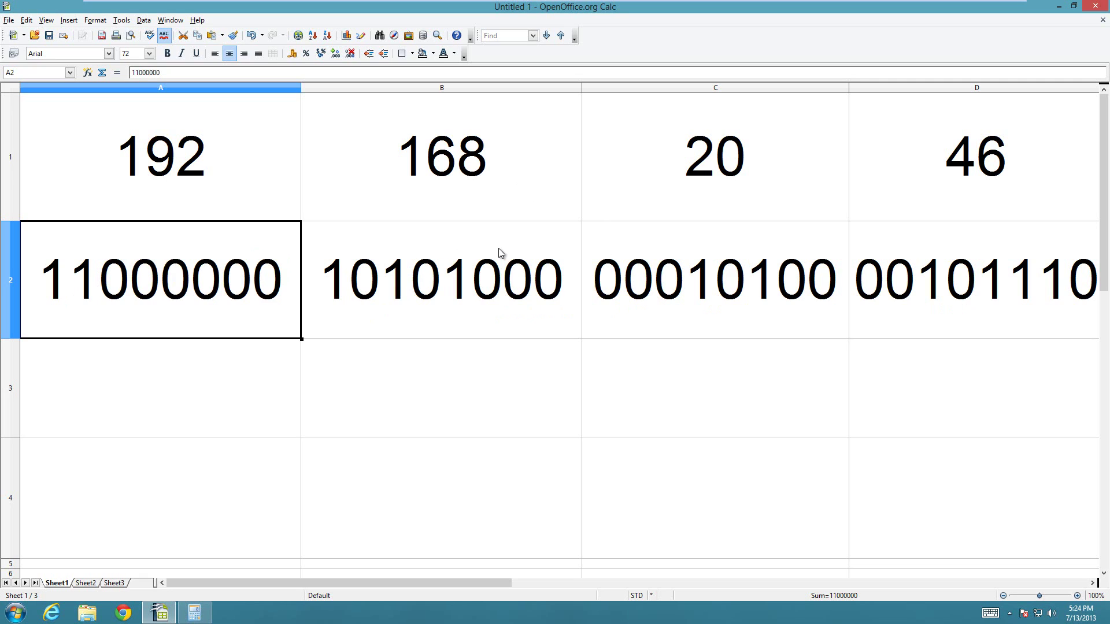
pyautogui.click(201, 418)
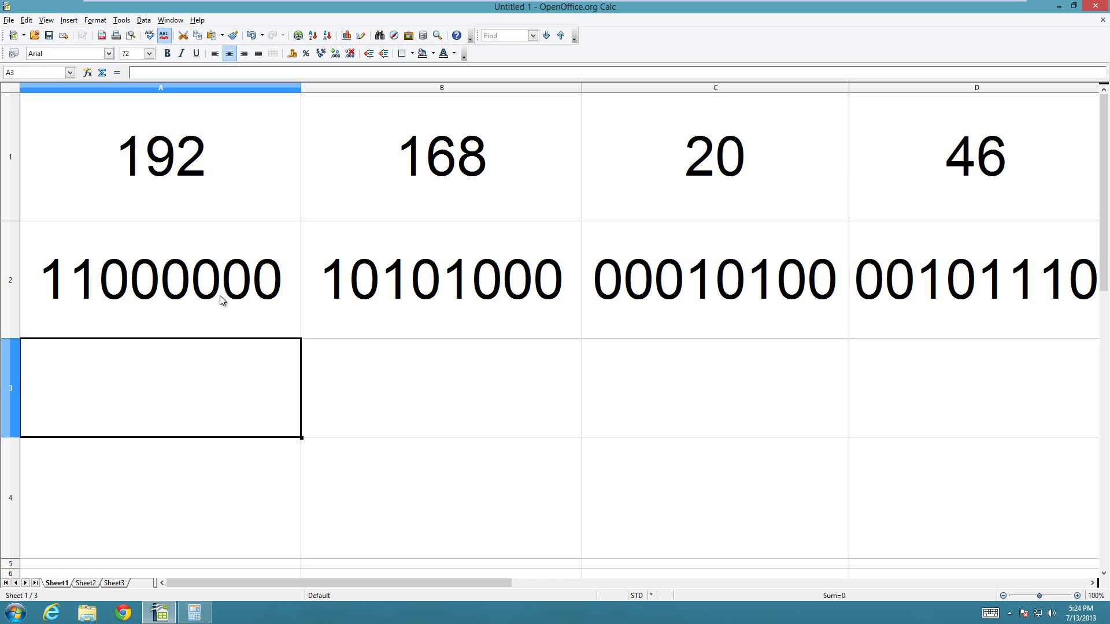
# - Open Command Prompt from Start with cmd and run ipconfig
pyautogui.click(13, 613)
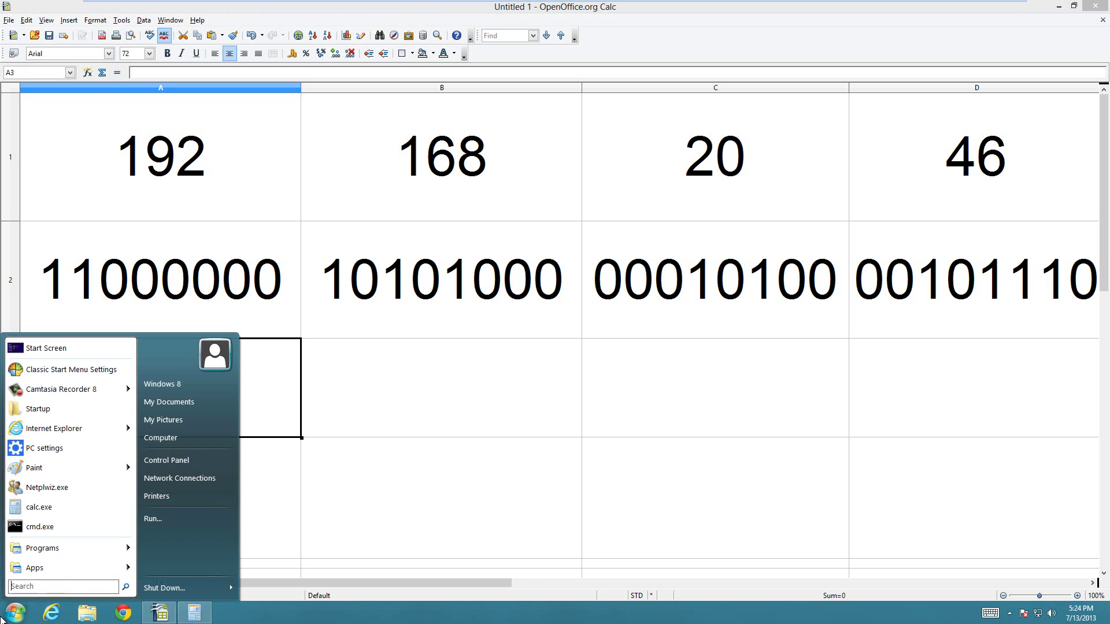
pyautogui.write('cmd')
pyautogui.press('Return')
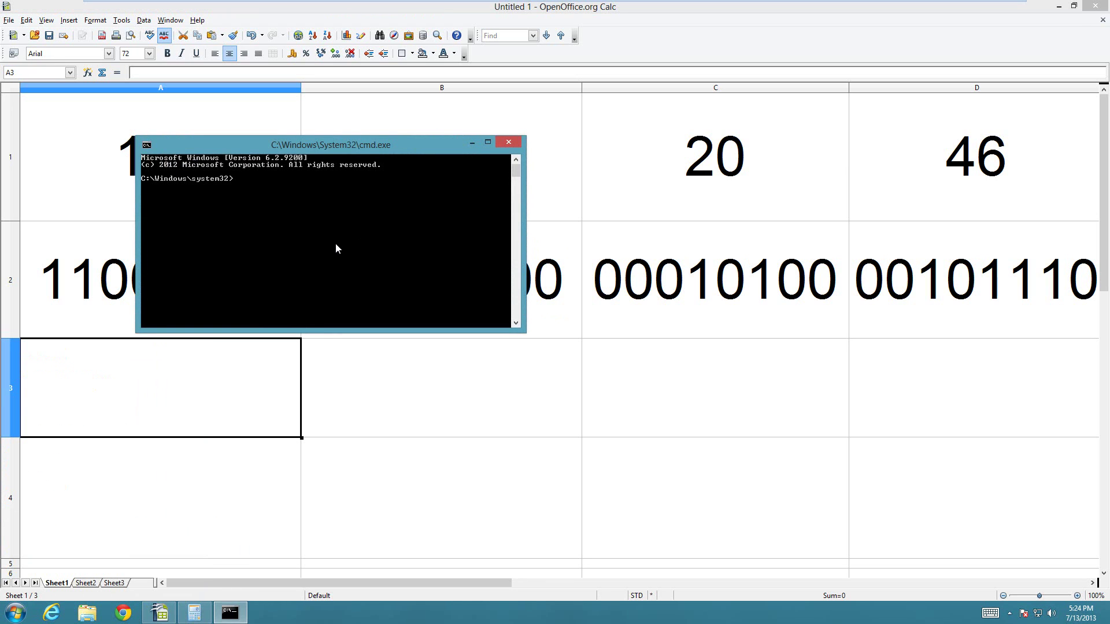
pyautogui.write('ipcoinfig')
pyautogui.press('Return')
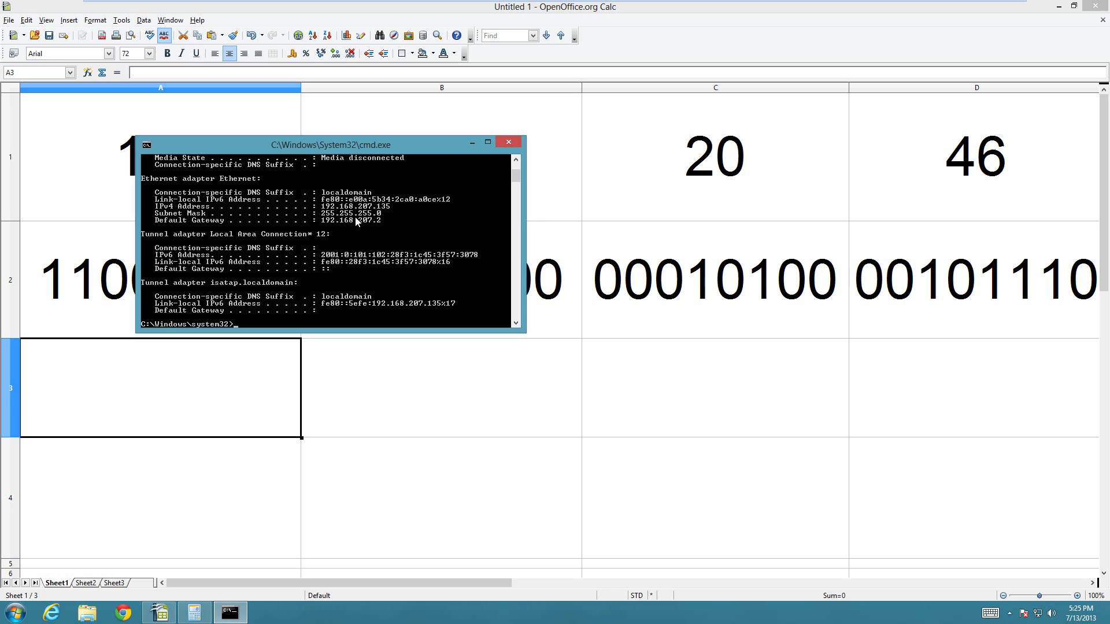
# - Close Command Prompt and return to the octets 46 in D1 and 20 in C1
pyautogui.click(501, 142)
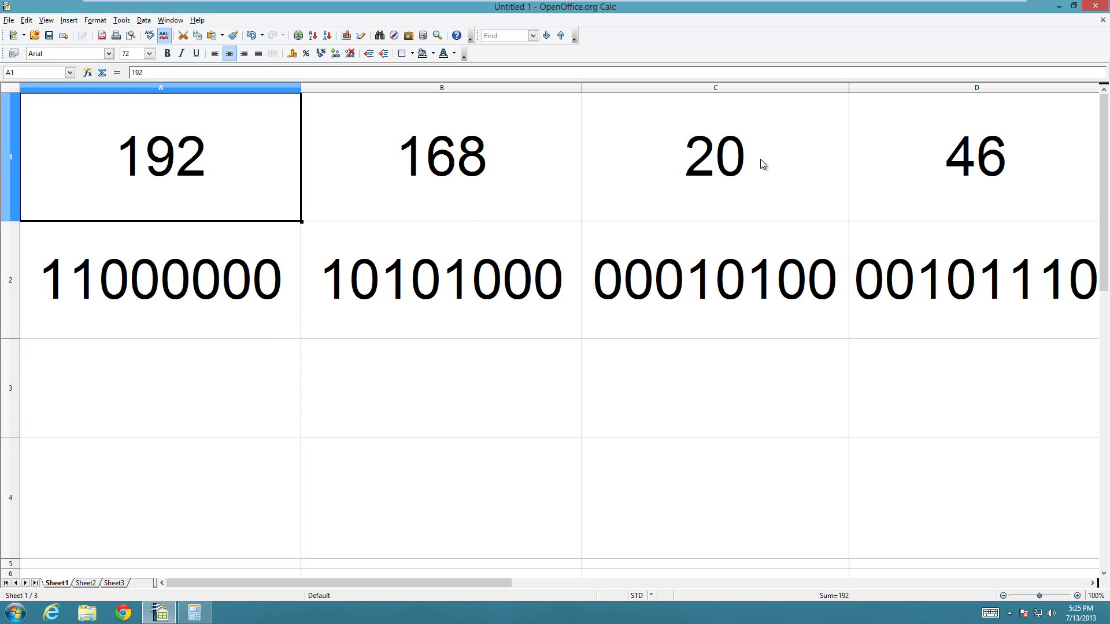
pyautogui.click(974, 159)
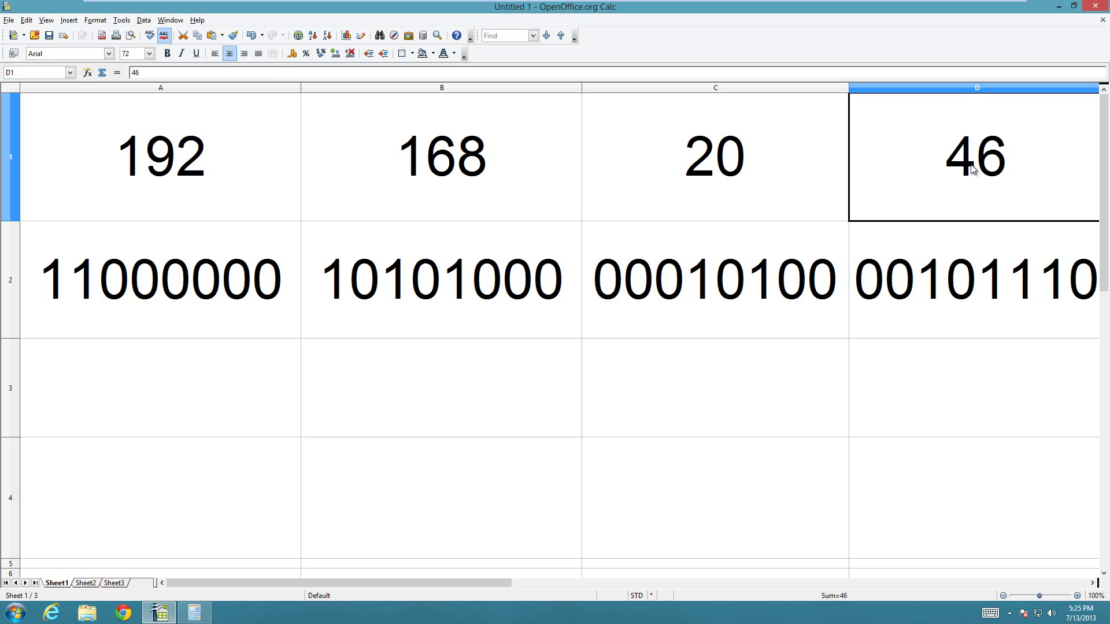
pyautogui.click(745, 165)
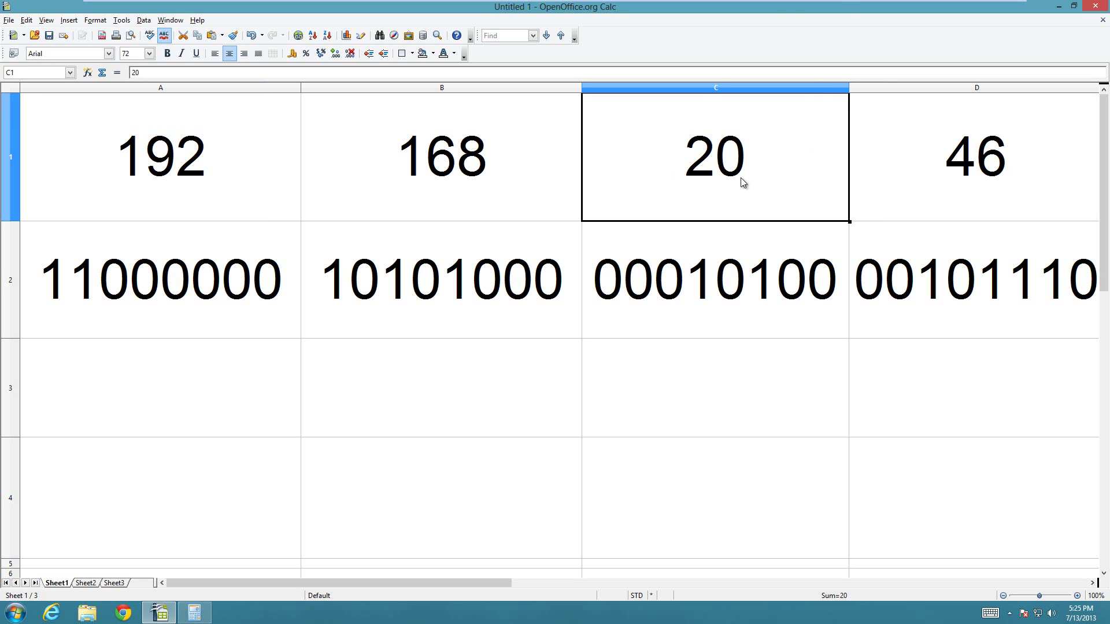
# - Enter 255 in A3, B3 and C3, and 0 in D3 without the AutoInput suggestion
pyautogui.click(240, 384)
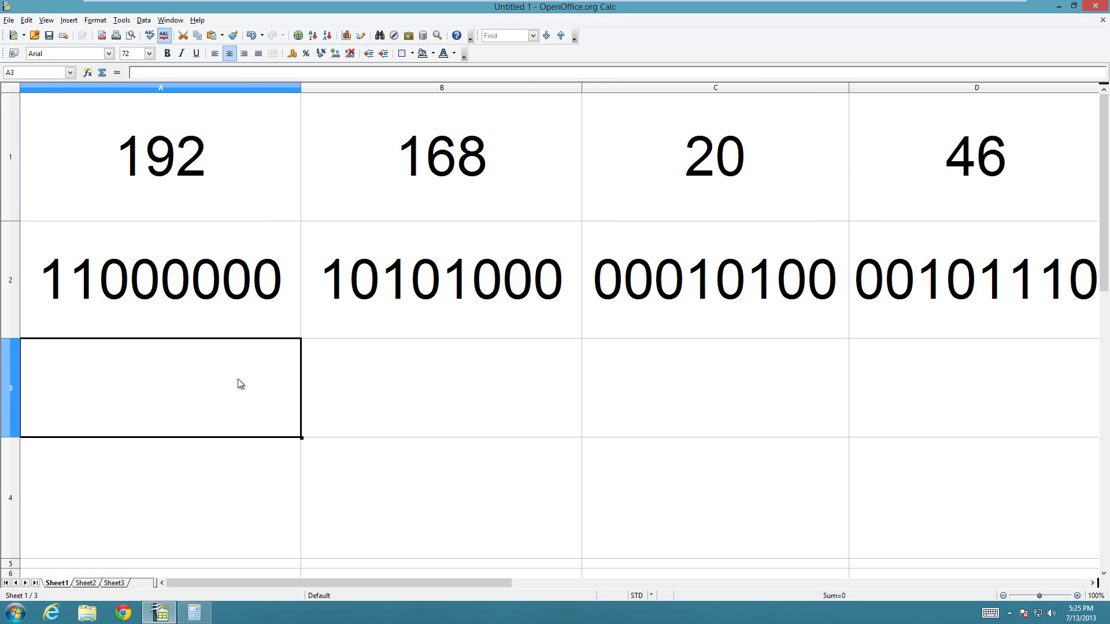
pyautogui.doubleClick(240, 384)
pyautogui.write('255')
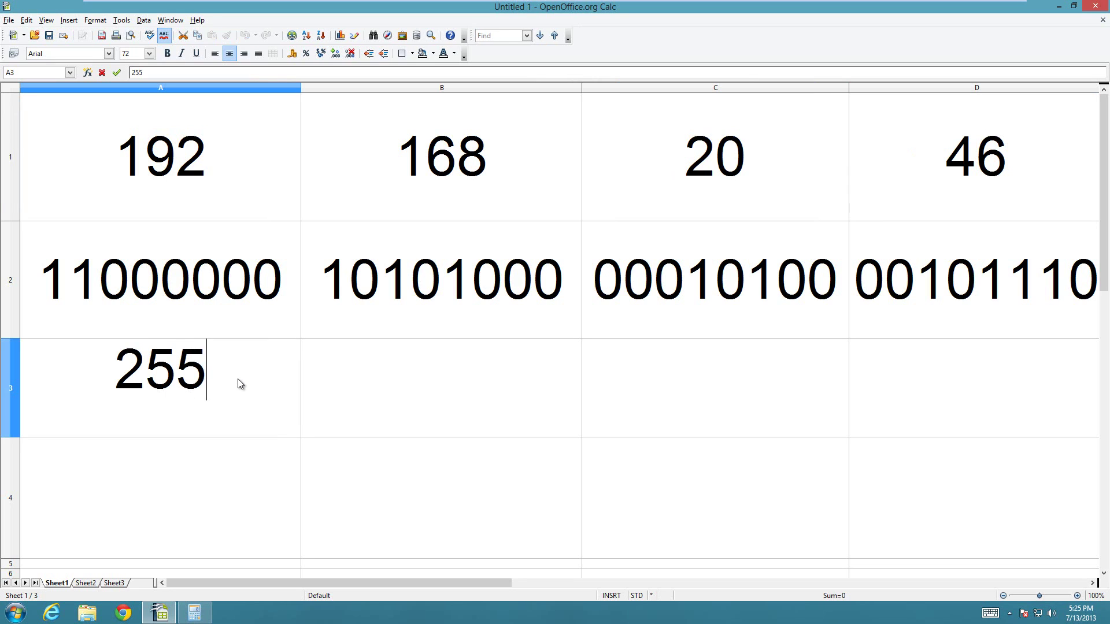
pyautogui.click(425, 363)
pyautogui.doubleClick(424, 362)
pyautogui.write('25')
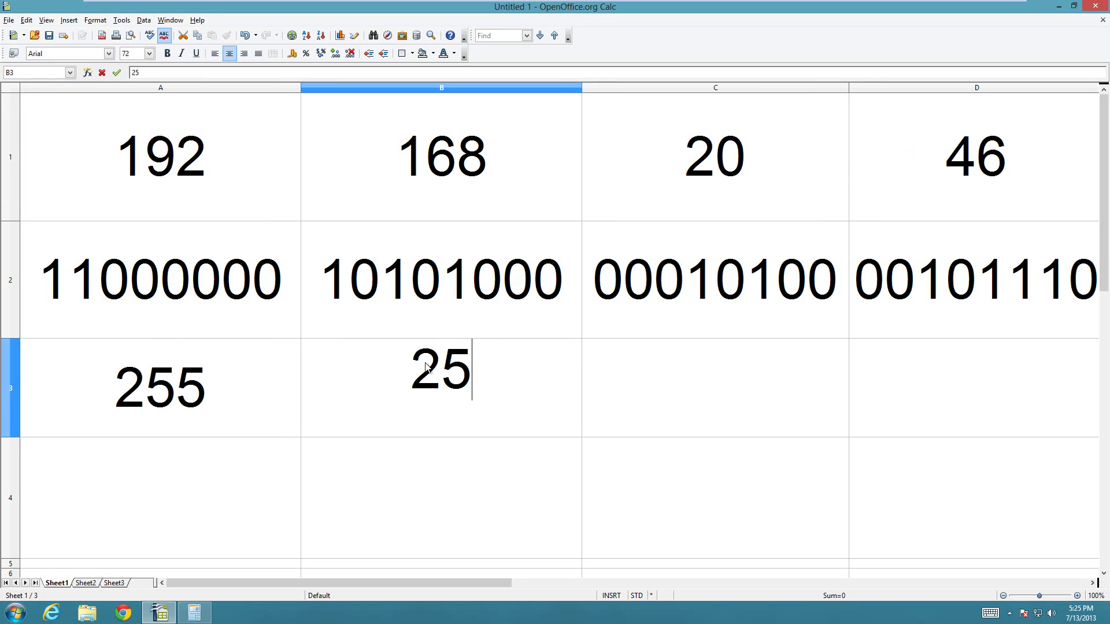
pyautogui.write('5')
pyautogui.doubleClick(717, 403)
pyautogui.write('255')
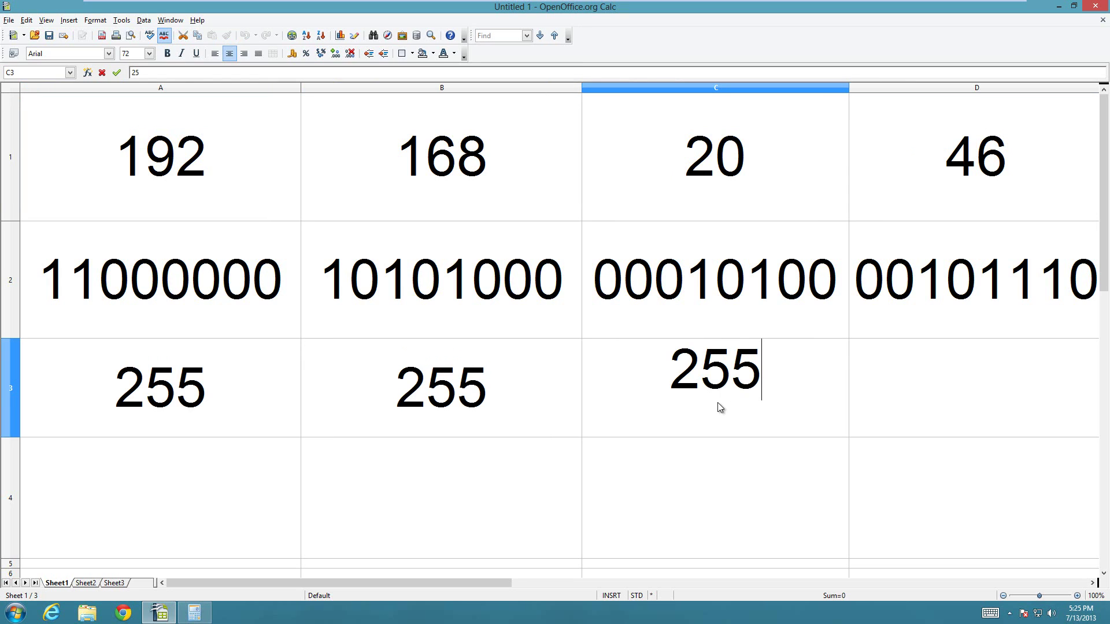
pyautogui.click(954, 399)
pyautogui.write('0')
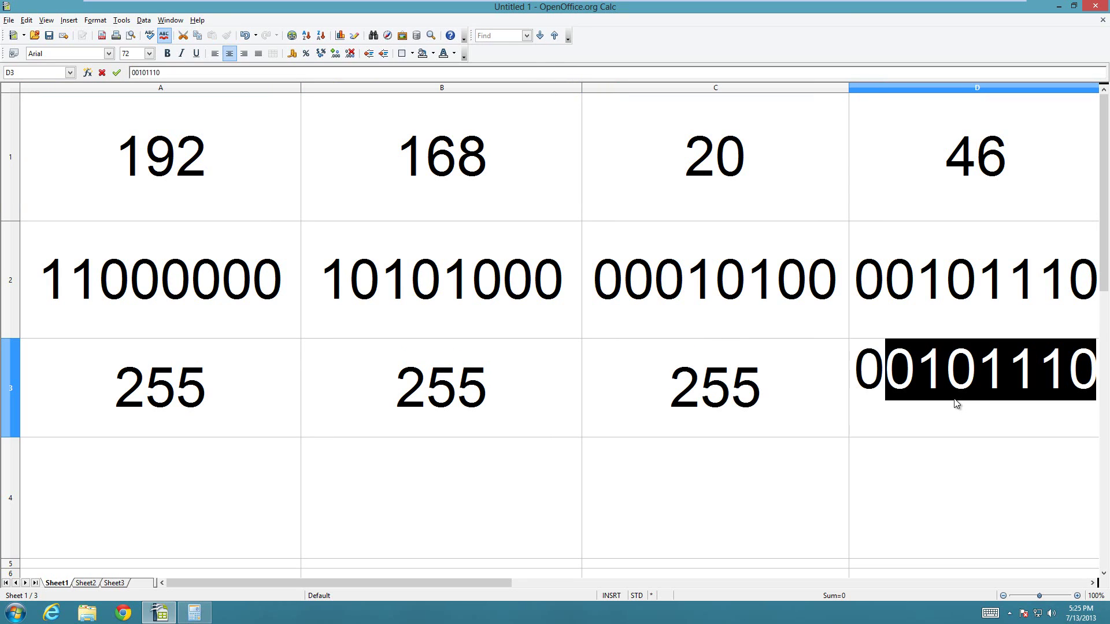
pyautogui.press('Delete')
# - Enter 11111111 in A4, B4 and C4, and 0 in D4
pyautogui.click(716, 505)
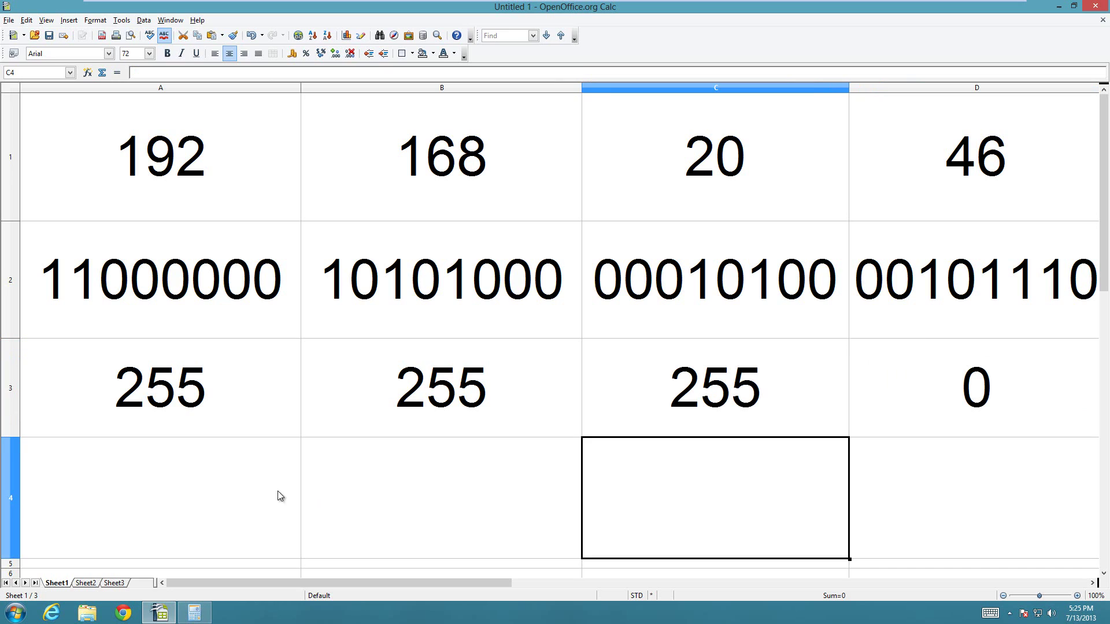
pyautogui.click(173, 513)
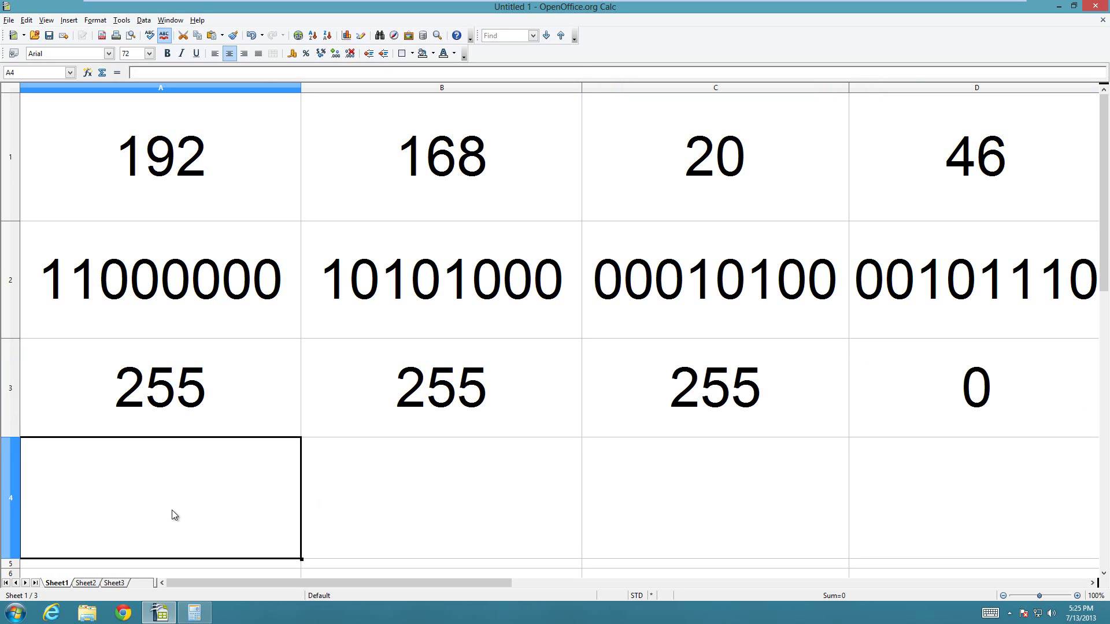
pyautogui.write('1111')
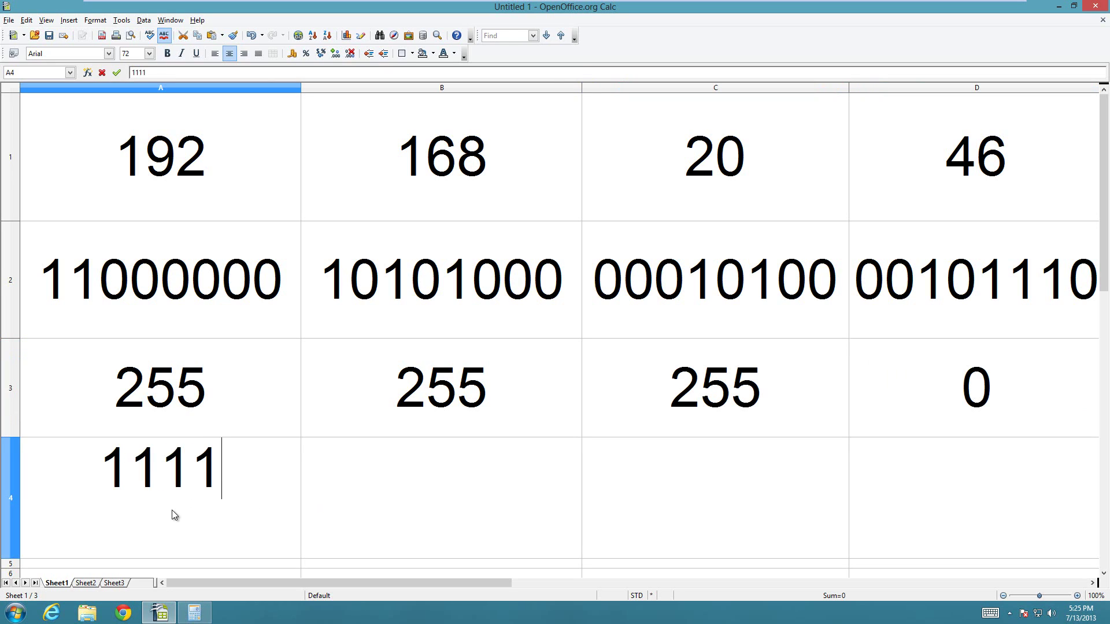
pyautogui.write('1111')
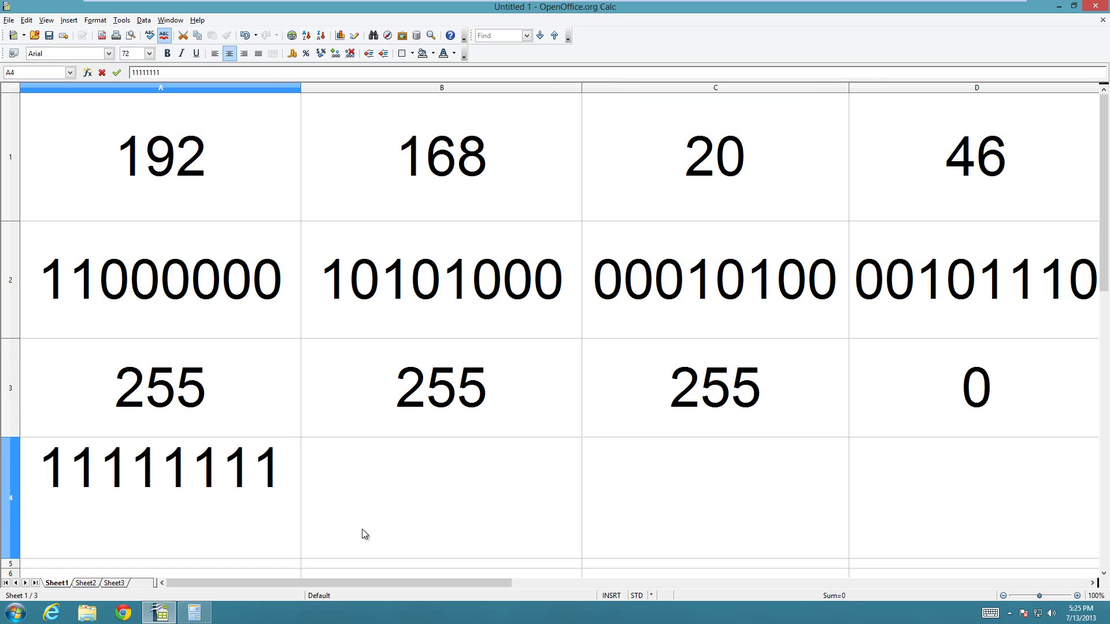
pyautogui.click(361, 529)
pyautogui.write('1111')
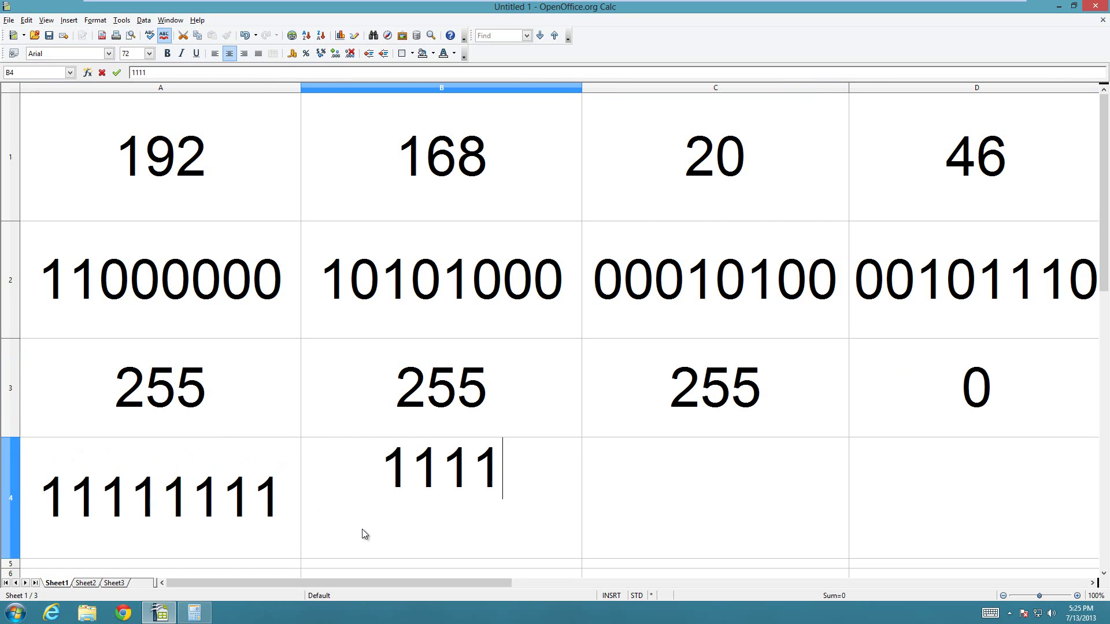
pyautogui.write('1111')
pyautogui.click(677, 511)
pyautogui.write('11')
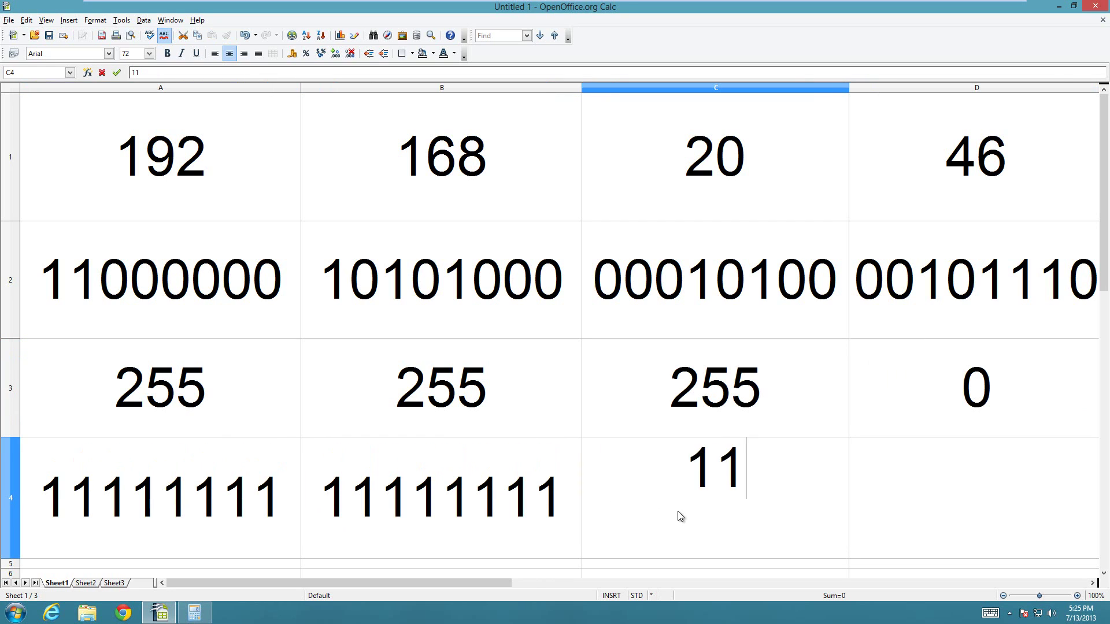
pyautogui.write('111111')
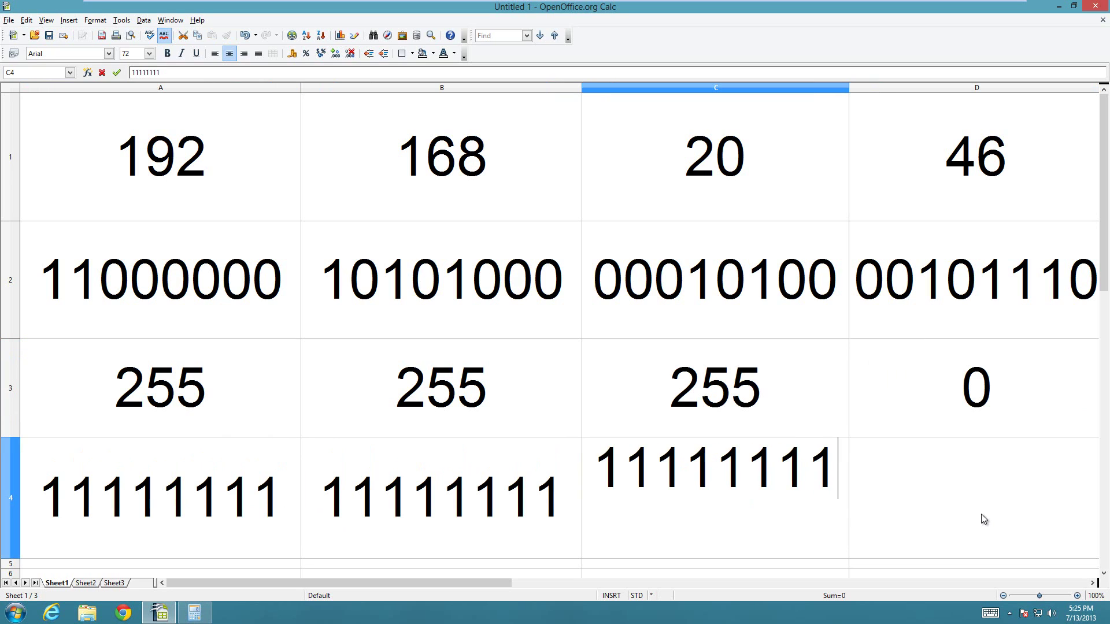
pyautogui.click(981, 514)
pyautogui.write('0')
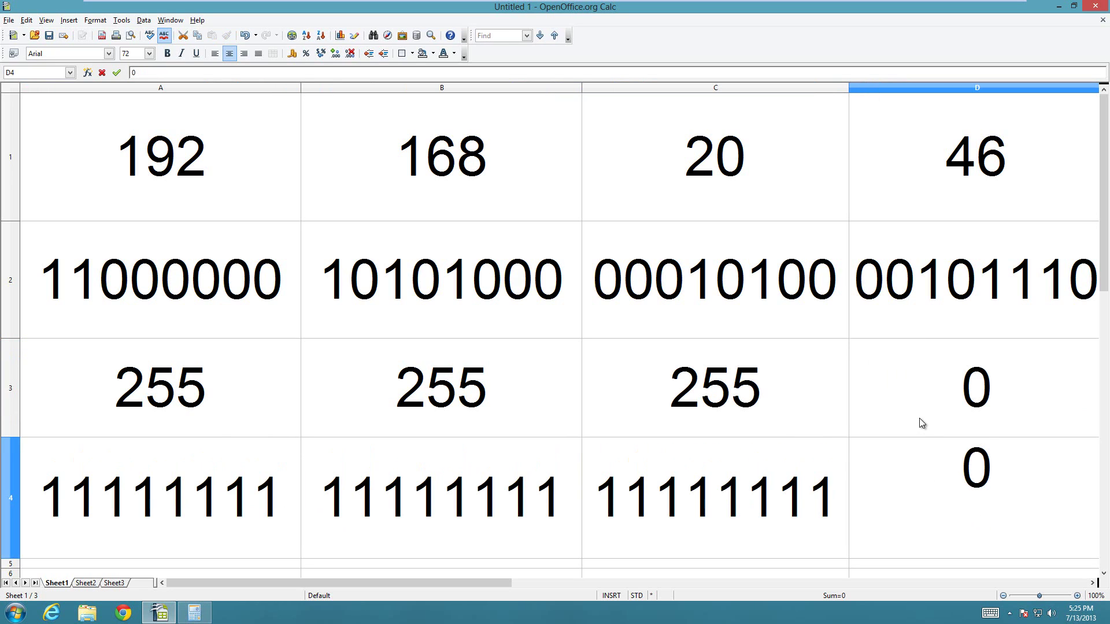
pyautogui.click(918, 416)
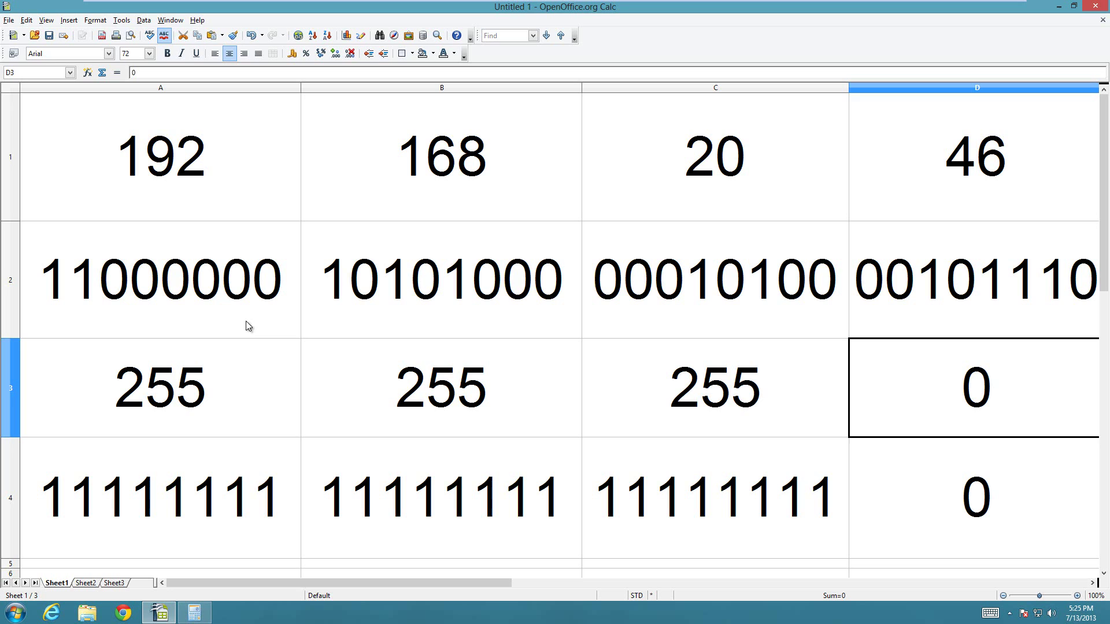
pyautogui.click(185, 156)
pyautogui.hotkey('shift', 'Right')
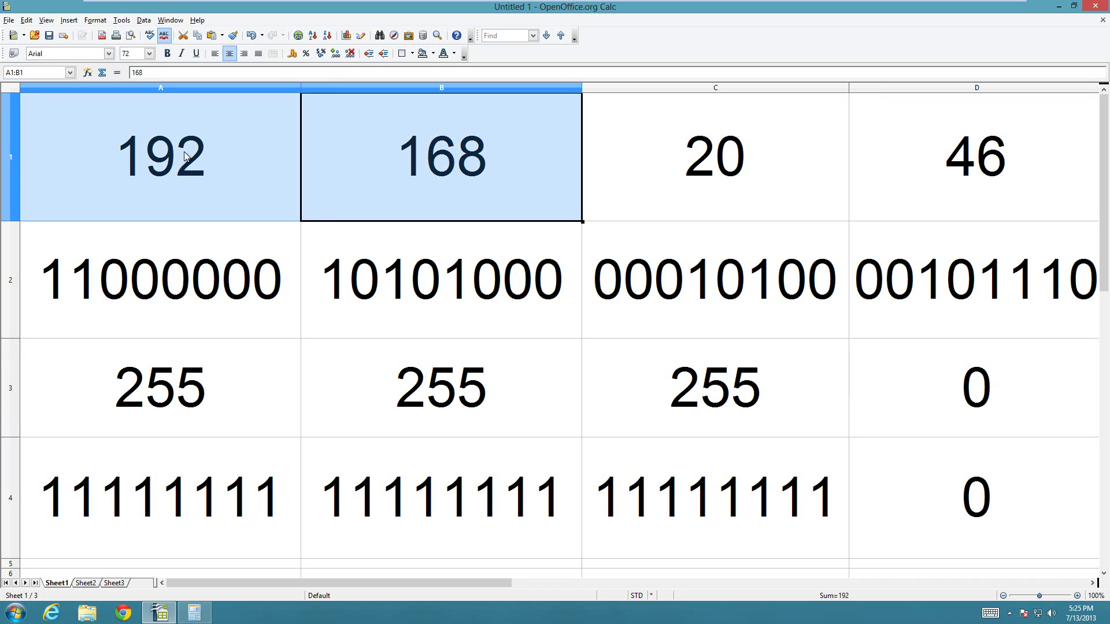
pyautogui.hotkey('shift', 'Right')
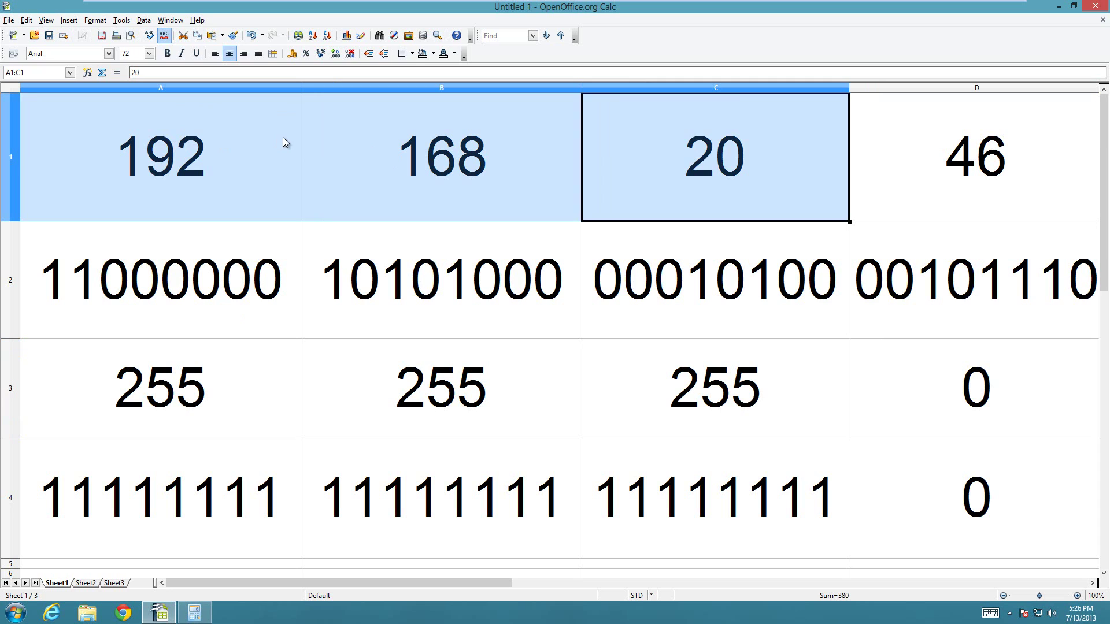
pyautogui.click(956, 168)
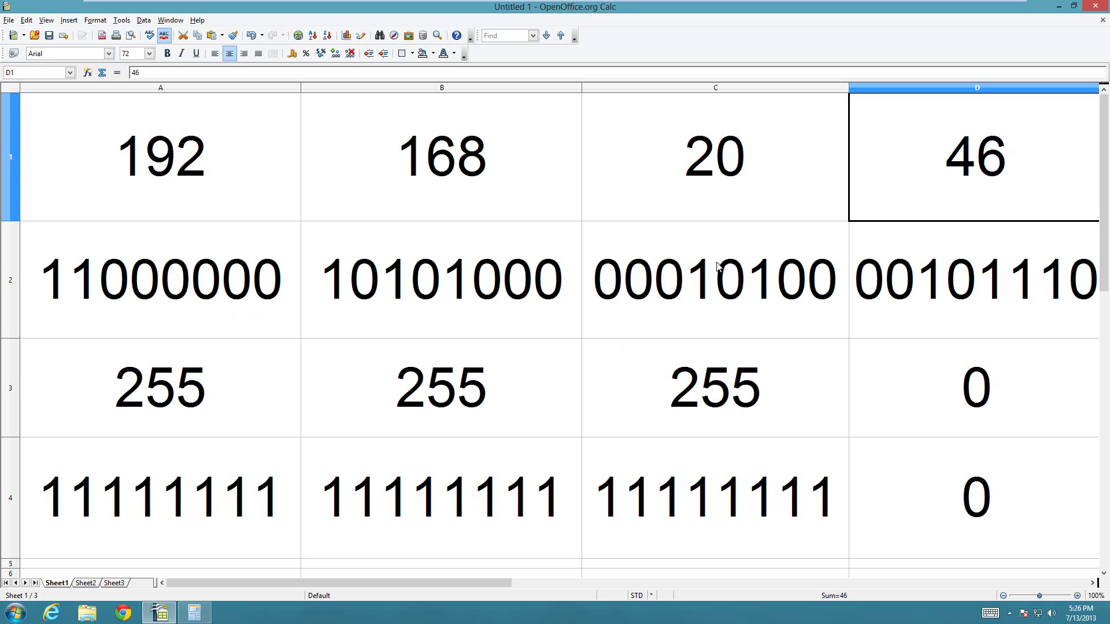
# - Replace the 0 in D4 with 00000000, then check C4 and select C3
pyautogui.click(954, 500)
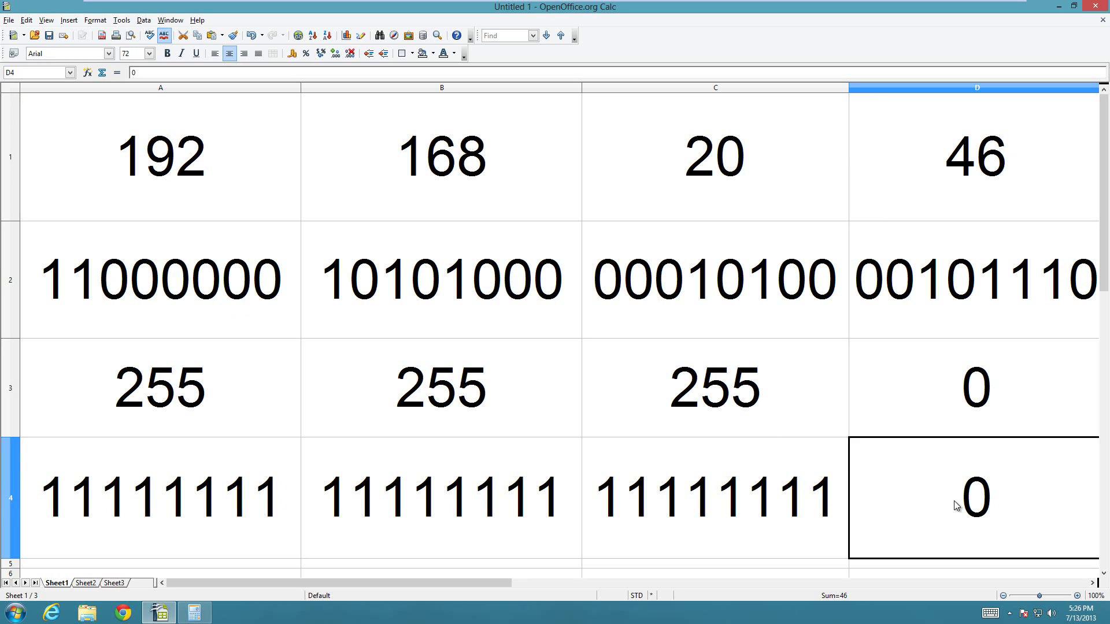
pyautogui.write('00000000')
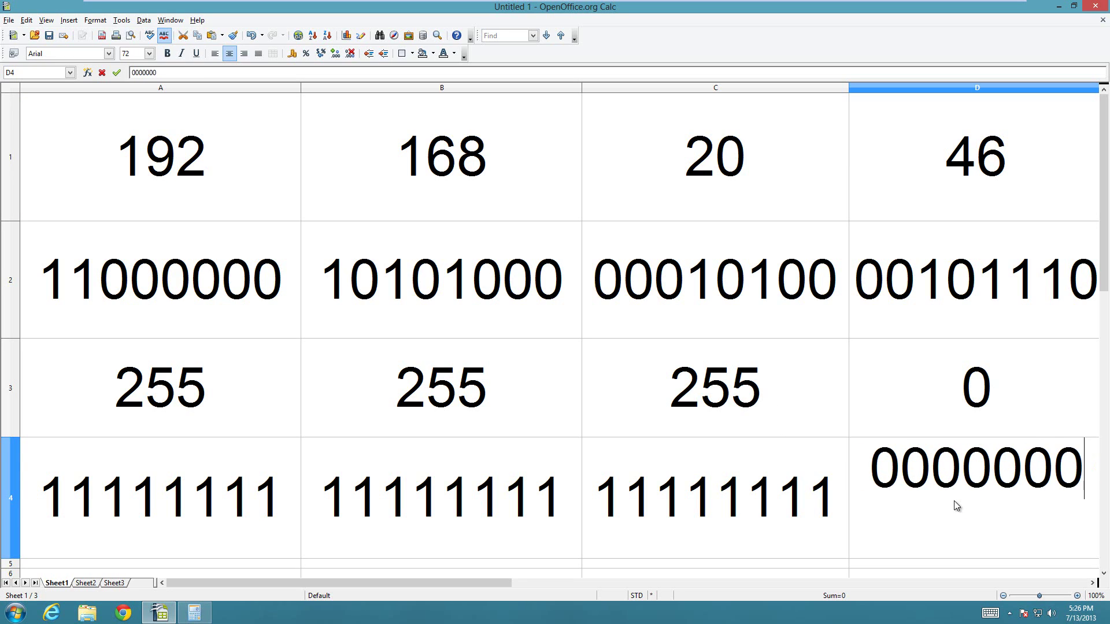
pyautogui.click(764, 418)
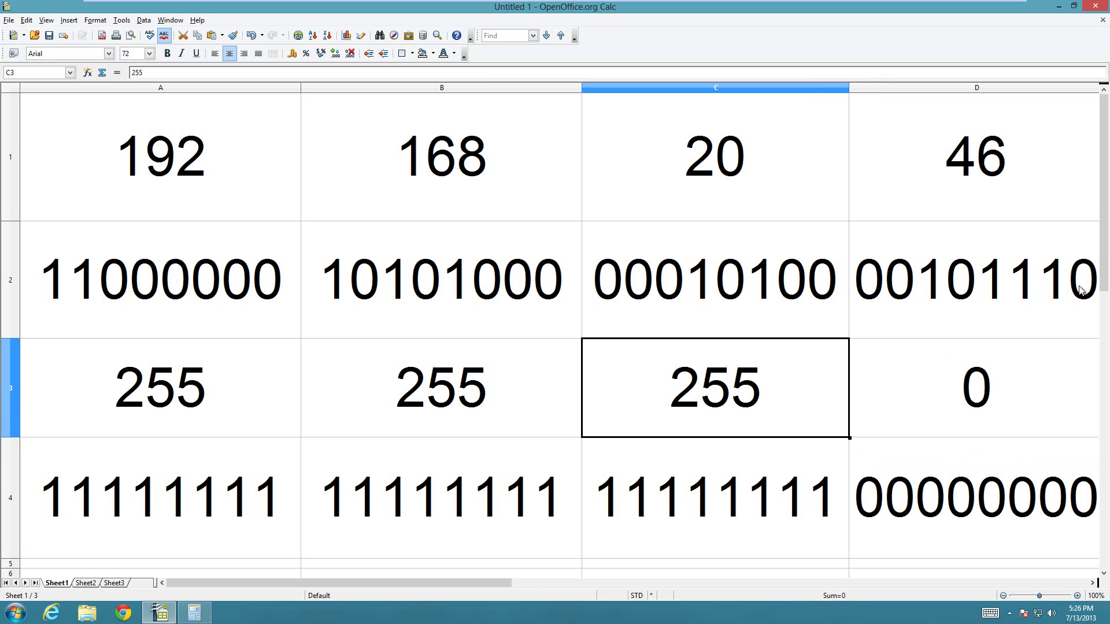
pyautogui.click(777, 523)
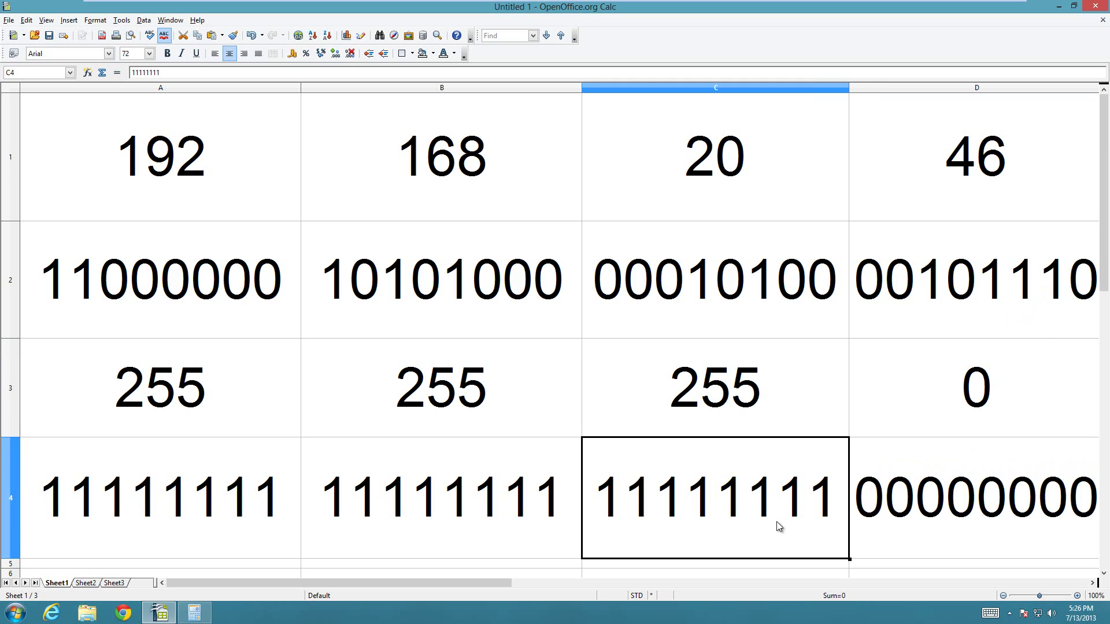
pyautogui.click(778, 391)
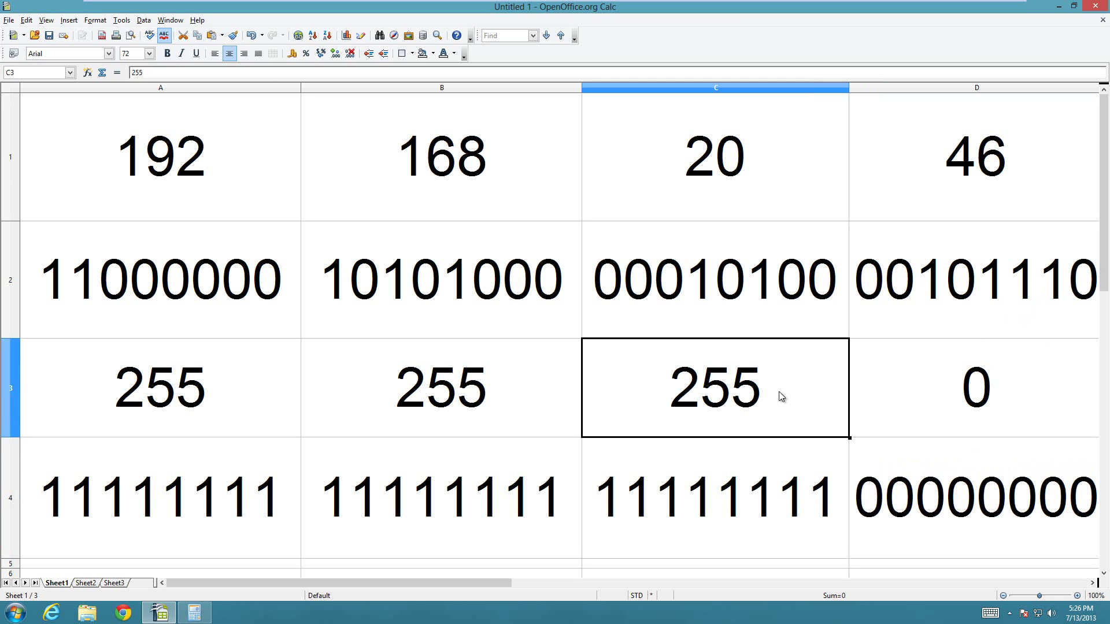
# - Change C3 from 255 to 179 and convert 179 to binary in Calculator
pyautogui.doubleClick(745, 379)
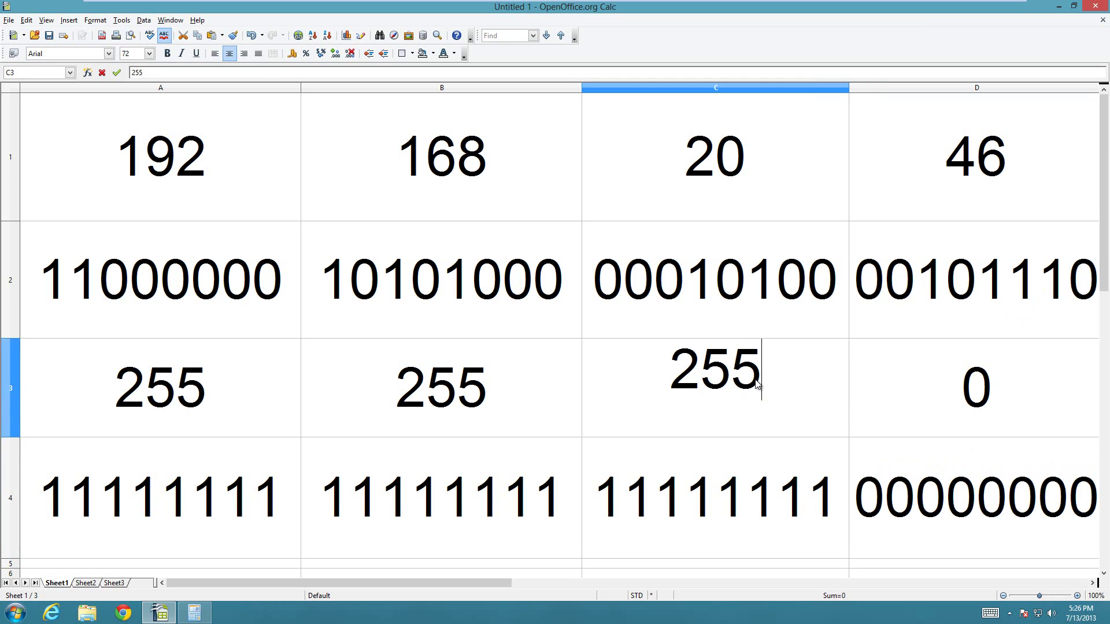
pyautogui.press('BackSpace')
pyautogui.press('BackSpace')
pyautogui.press('BackSpace')
pyautogui.write('179')
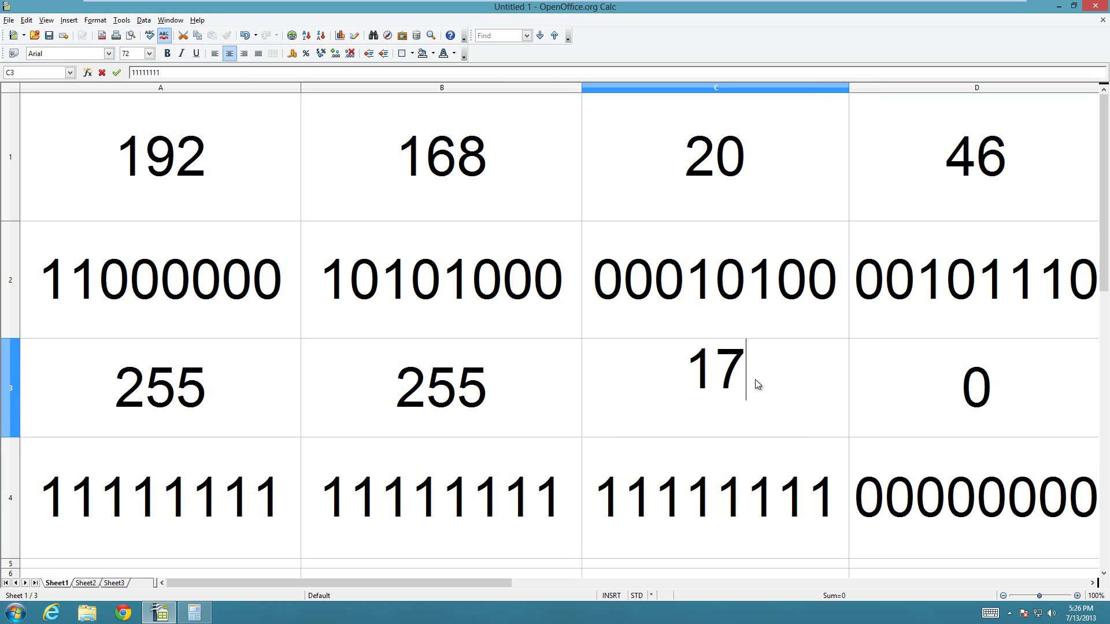
pyautogui.press('Return')
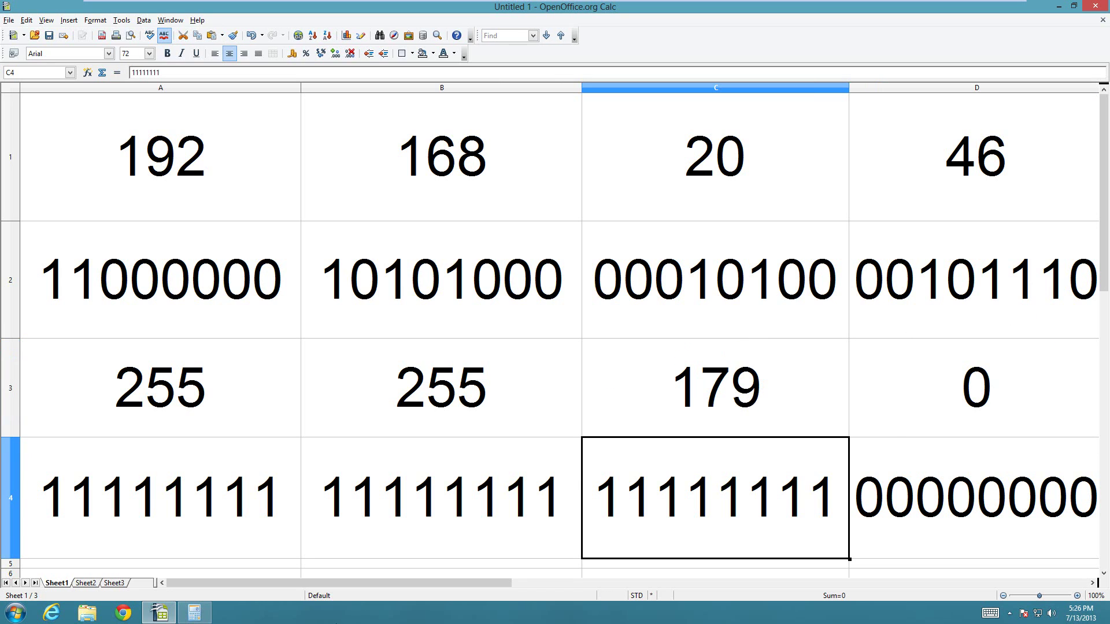
pyautogui.click(194, 612)
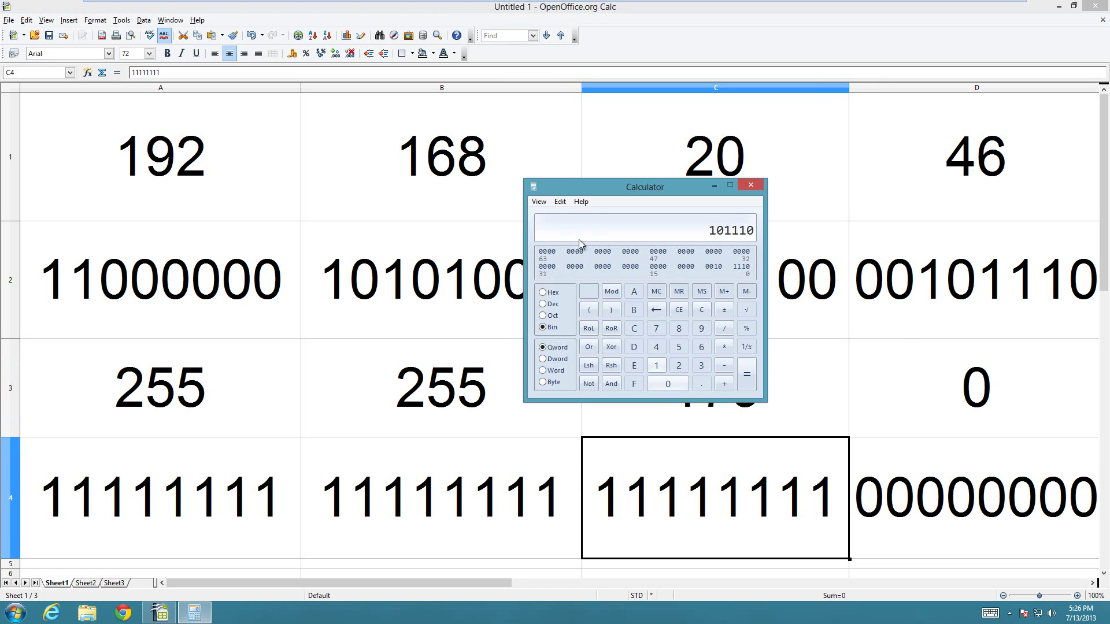
pyautogui.click(544, 304)
pyautogui.write('179')
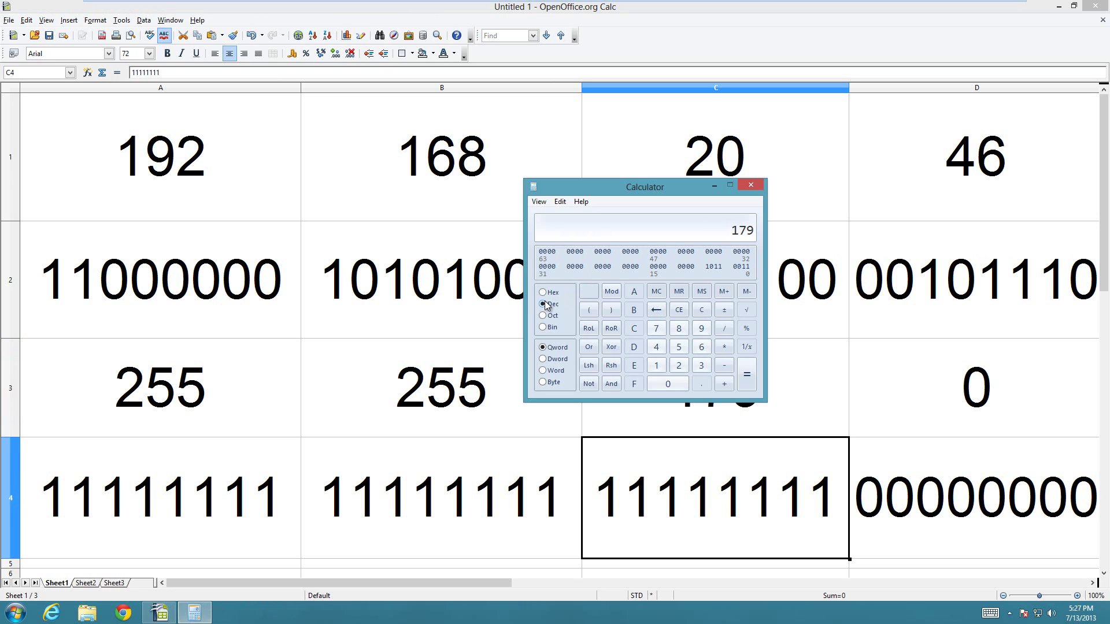
pyautogui.click(543, 327)
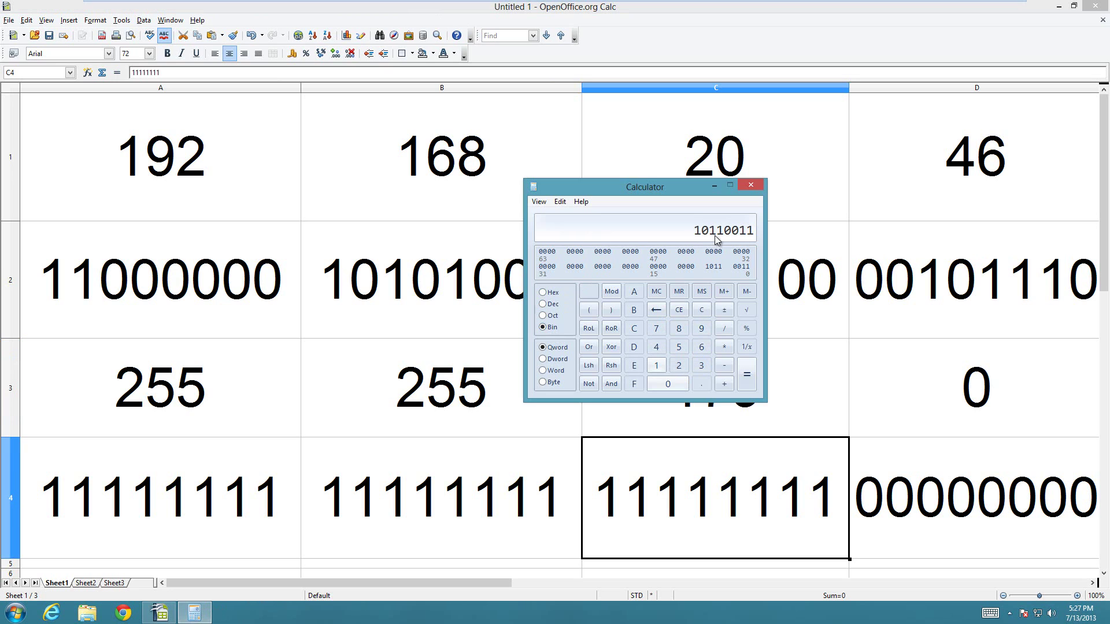
# - Rewrite C4's binary from 11111111 to 10110011
pyautogui.click(707, 490)
pyautogui.doubleClick(707, 490)
pyautogui.press('Right')
pyautogui.press('Right')
pyautogui.press('BackSpace')
pyautogui.press('BackSpace')
pyautogui.press('BackSpace')
pyautogui.press('BackSpace')
pyautogui.press('BackSpace')
pyautogui.press('BackSpace')
pyautogui.press('BackSpace')
pyautogui.press('BackSpace')
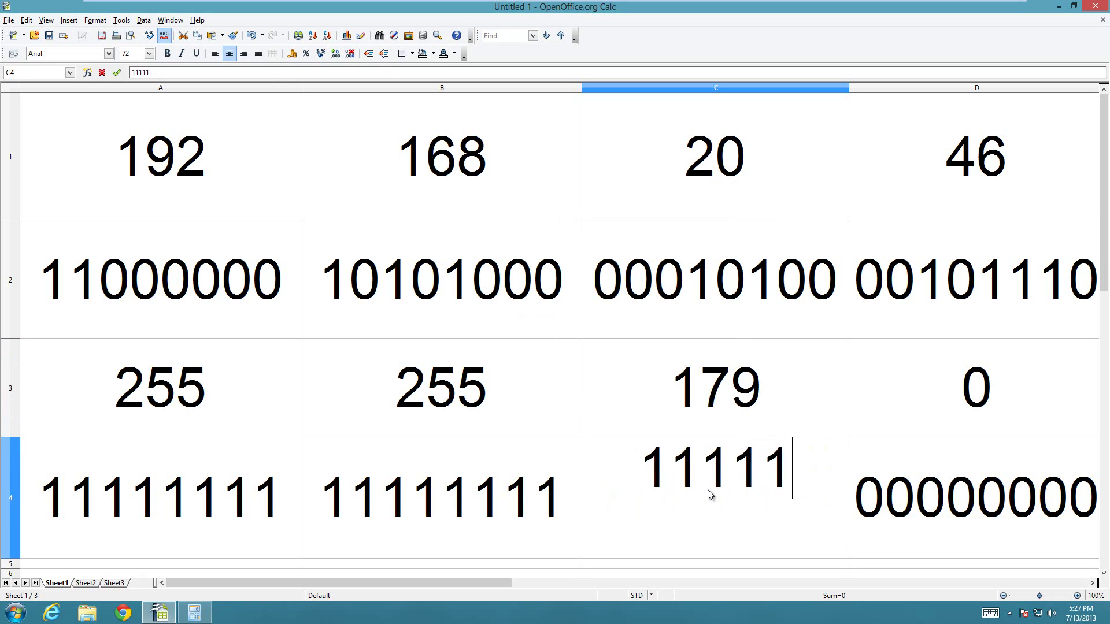
pyautogui.write('1011')
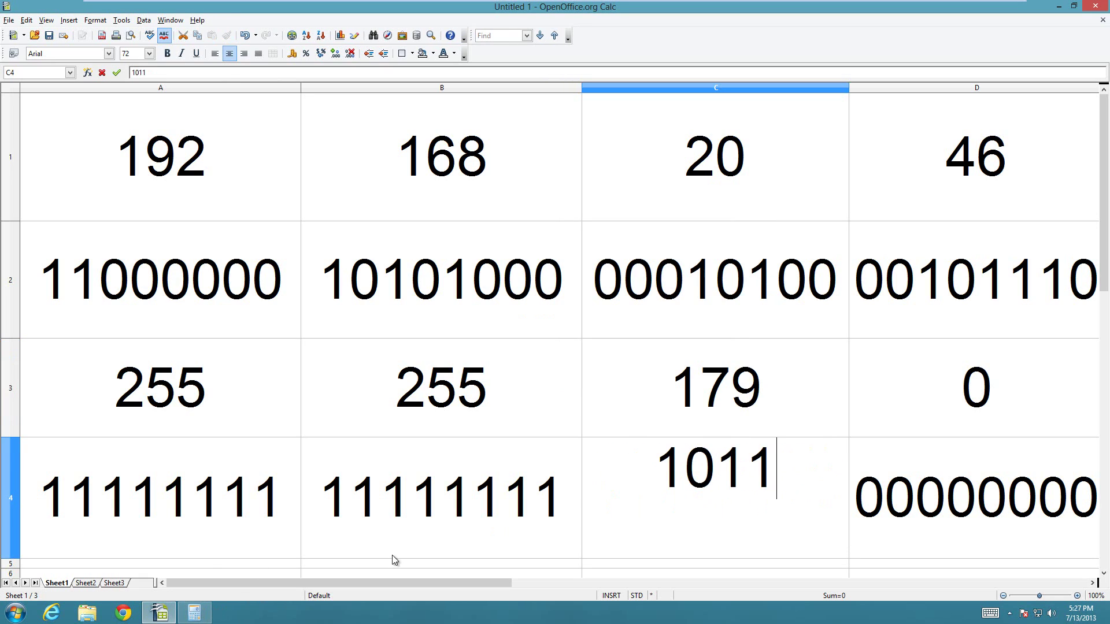
pyautogui.click(199, 612)
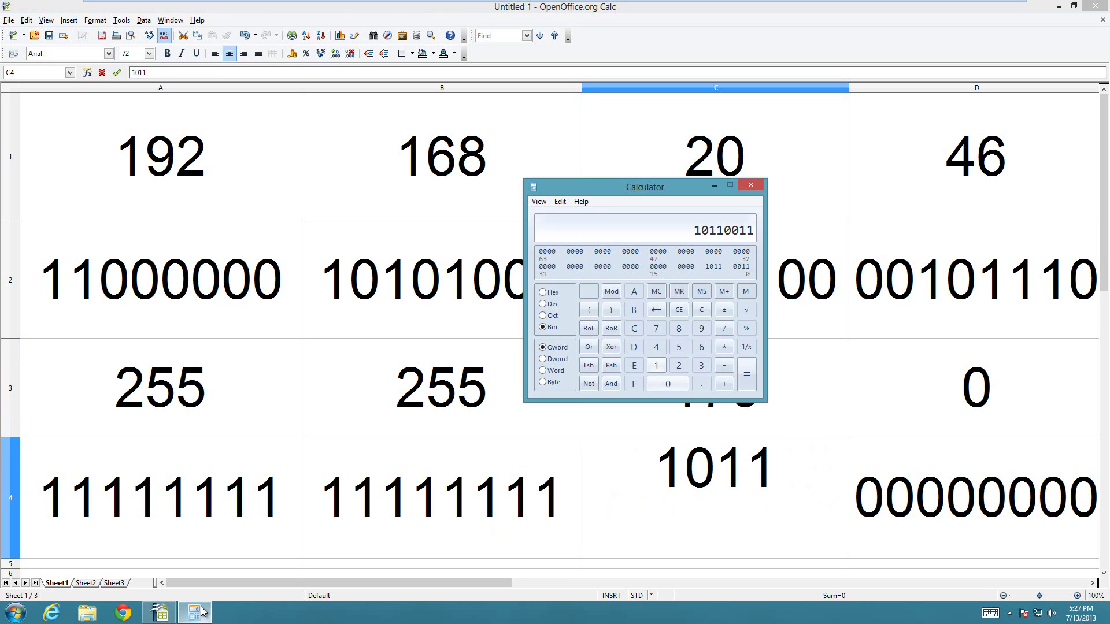
pyautogui.click(201, 611)
pyautogui.write('00')
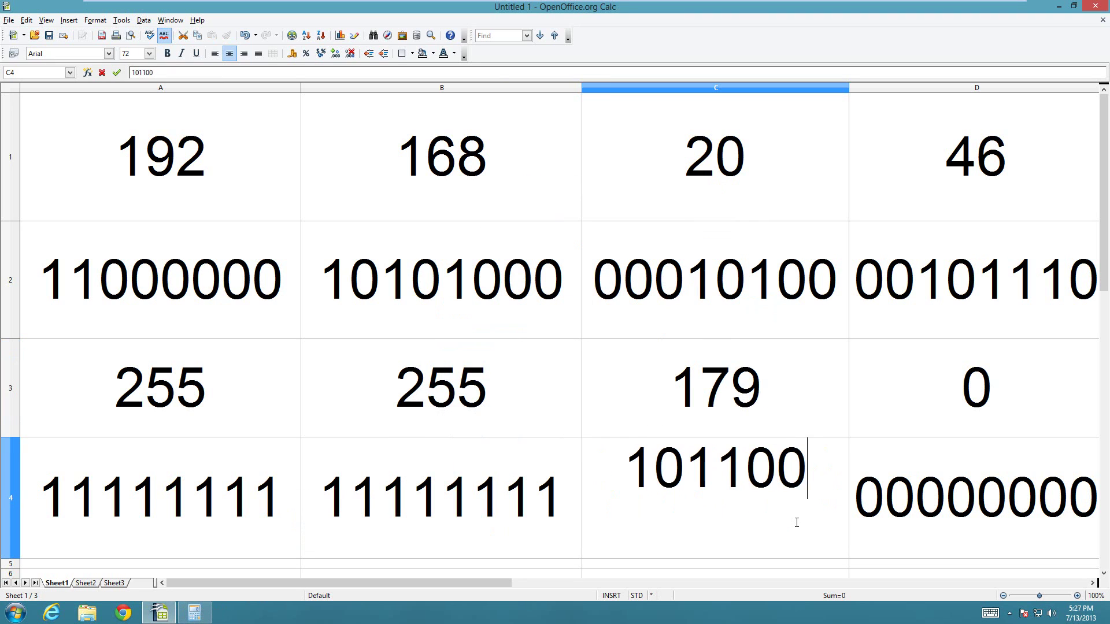
pyautogui.write('11')
pyautogui.click(773, 374)
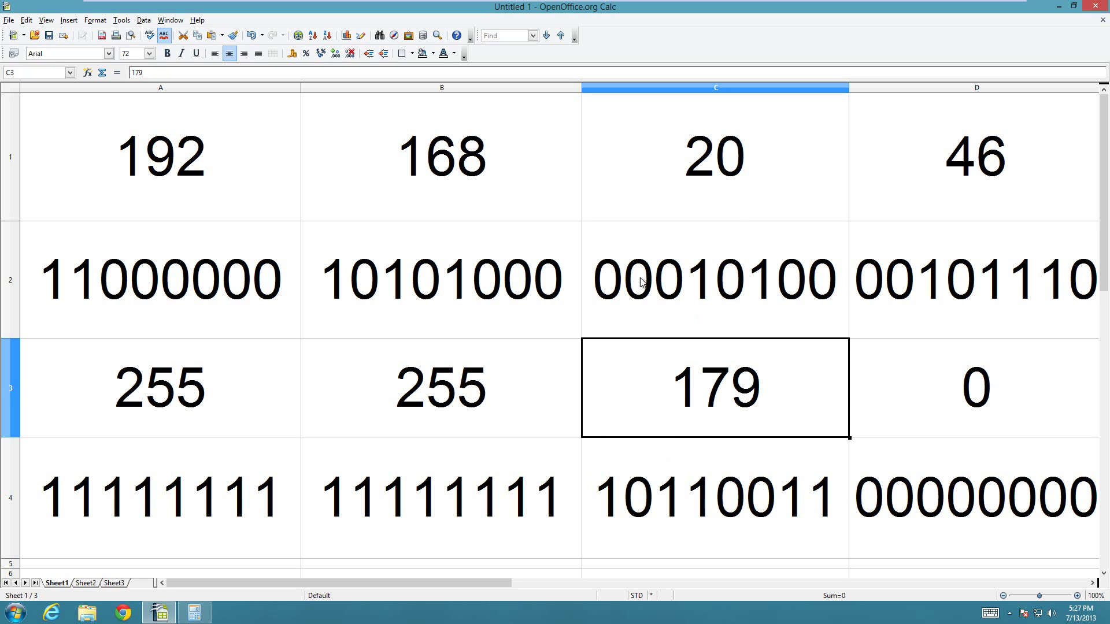
pyautogui.click(615, 283)
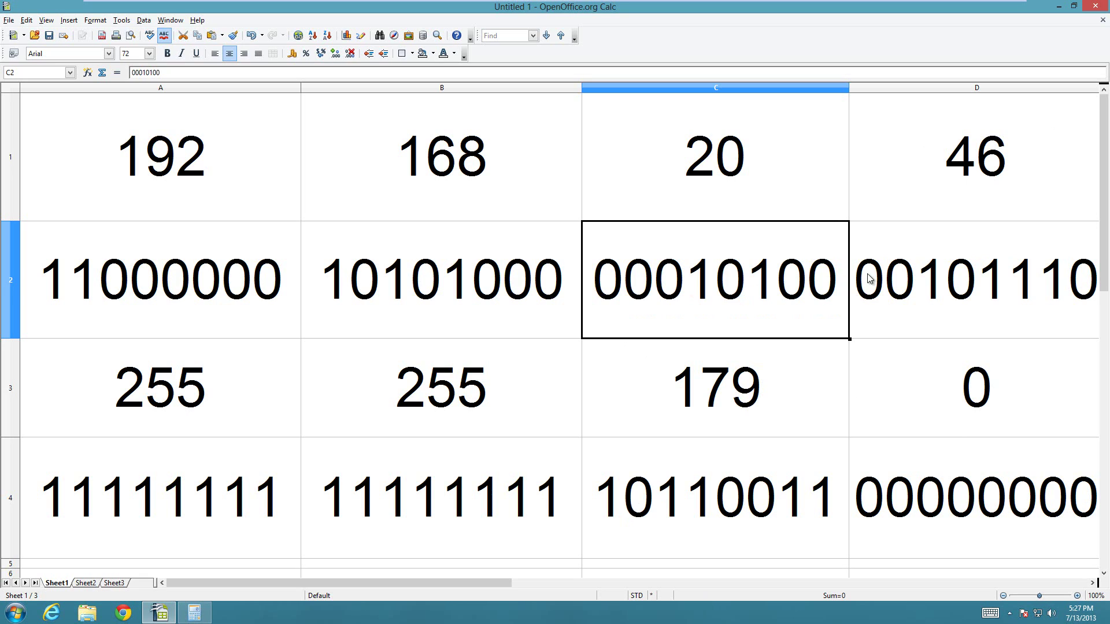
pyautogui.click(827, 390)
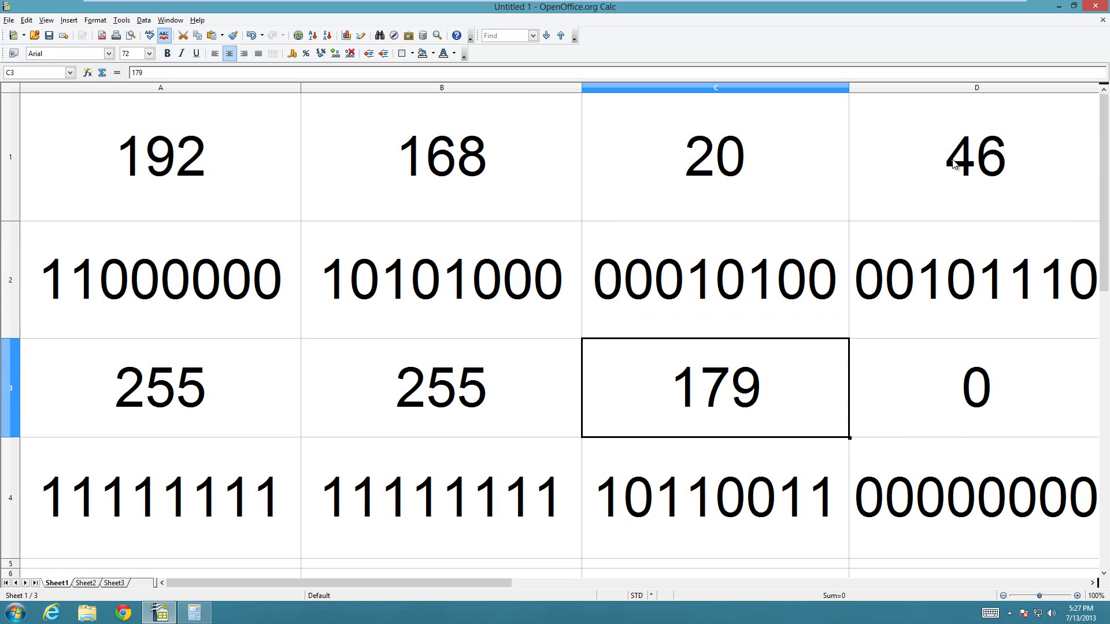
pyautogui.click(874, 172)
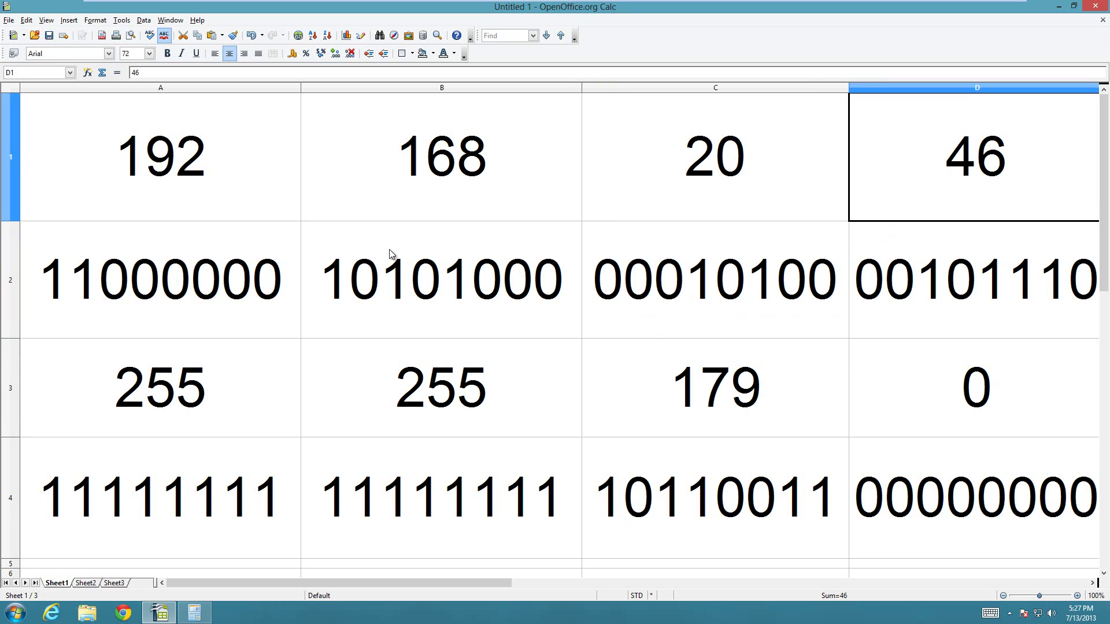